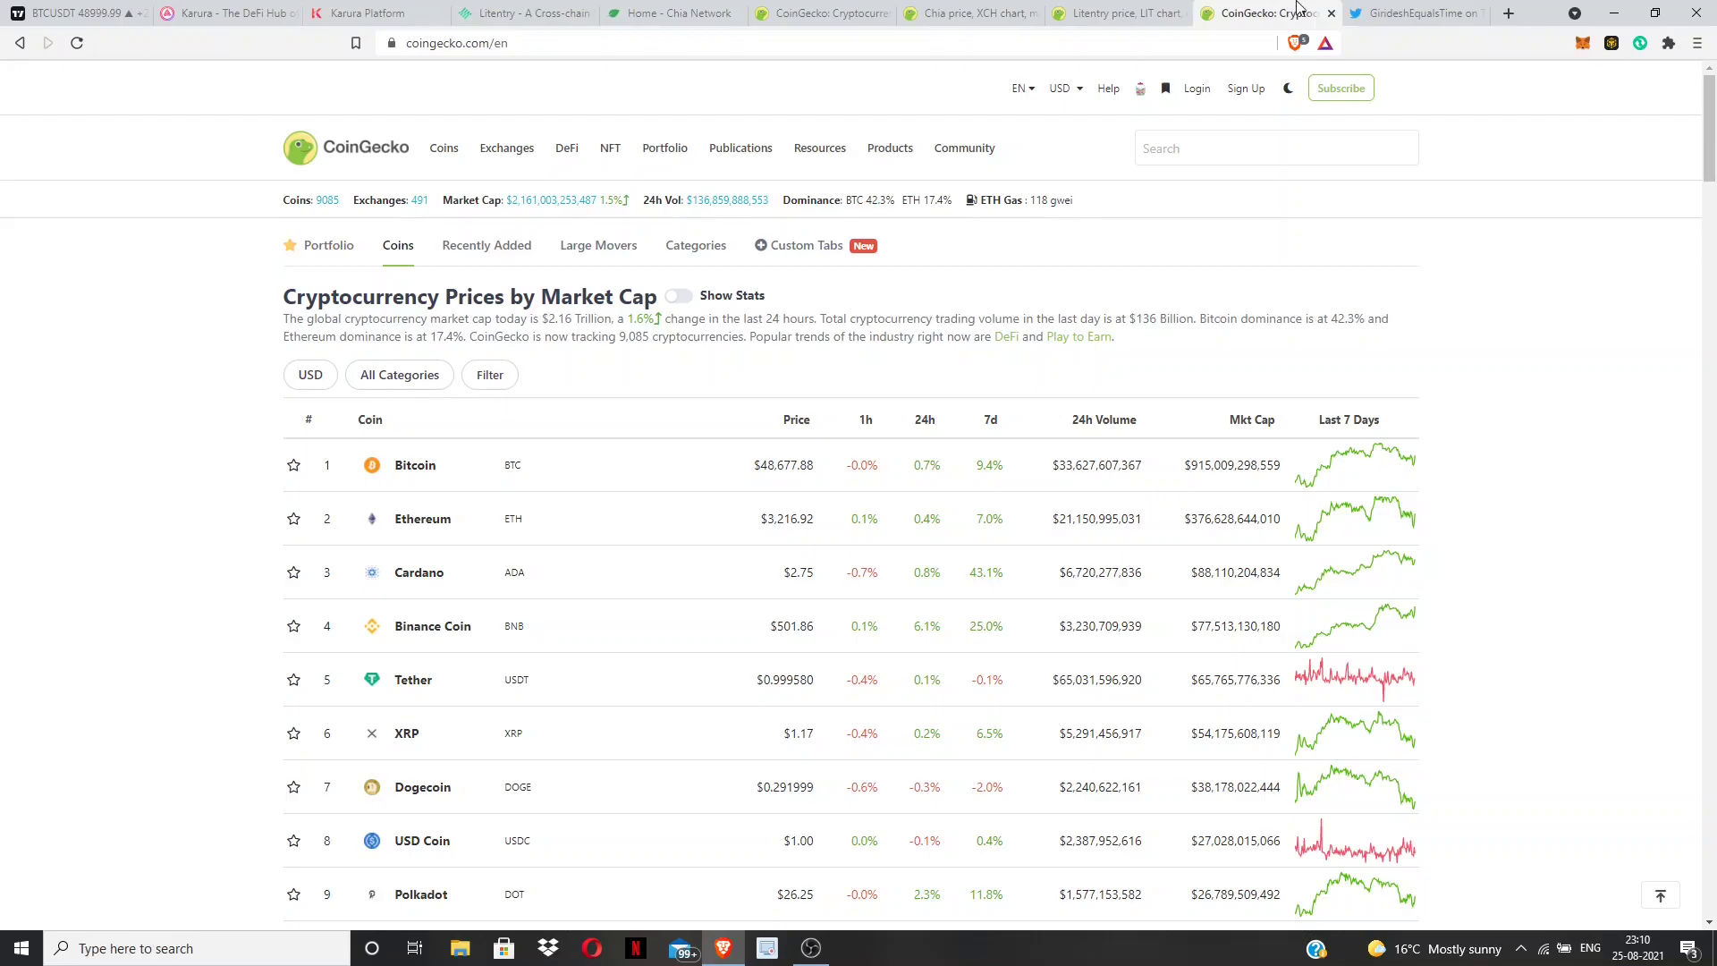
Switch to the Twitter tab showing the tweet about ADA, LUNA, C98 and DOT
left_click(1401, 12)
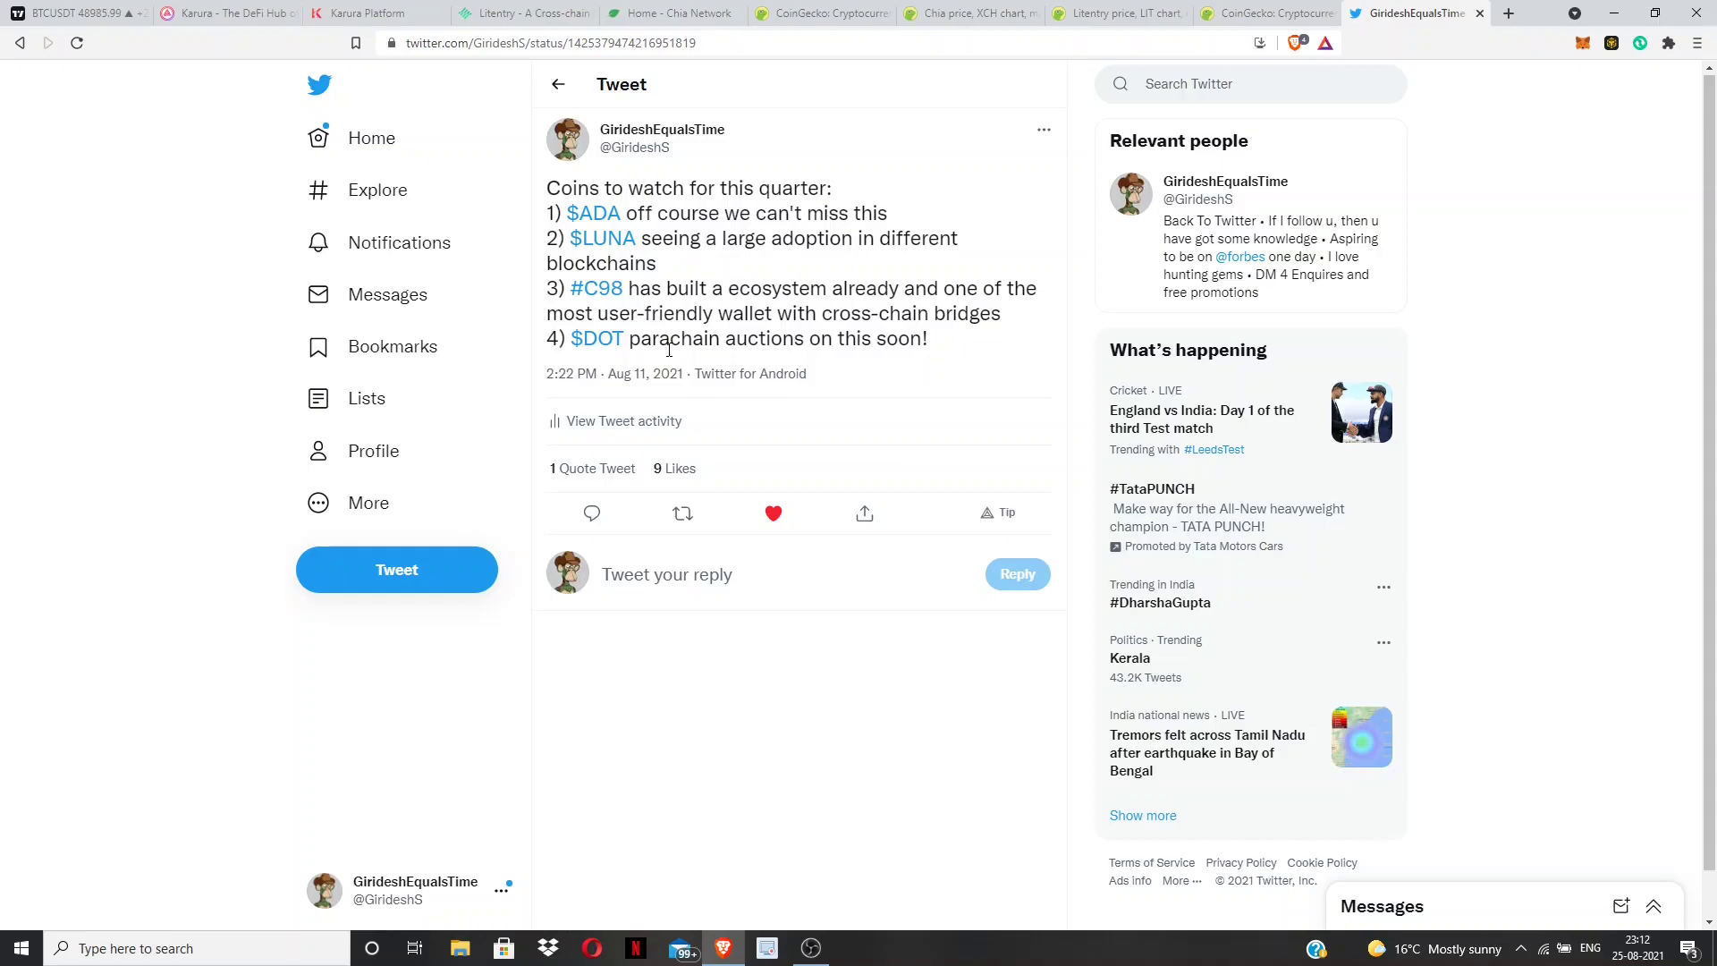
Switch to the Karura Platform tab to see its unconnected $0.00 Portfolio page
left_click(359, 15)
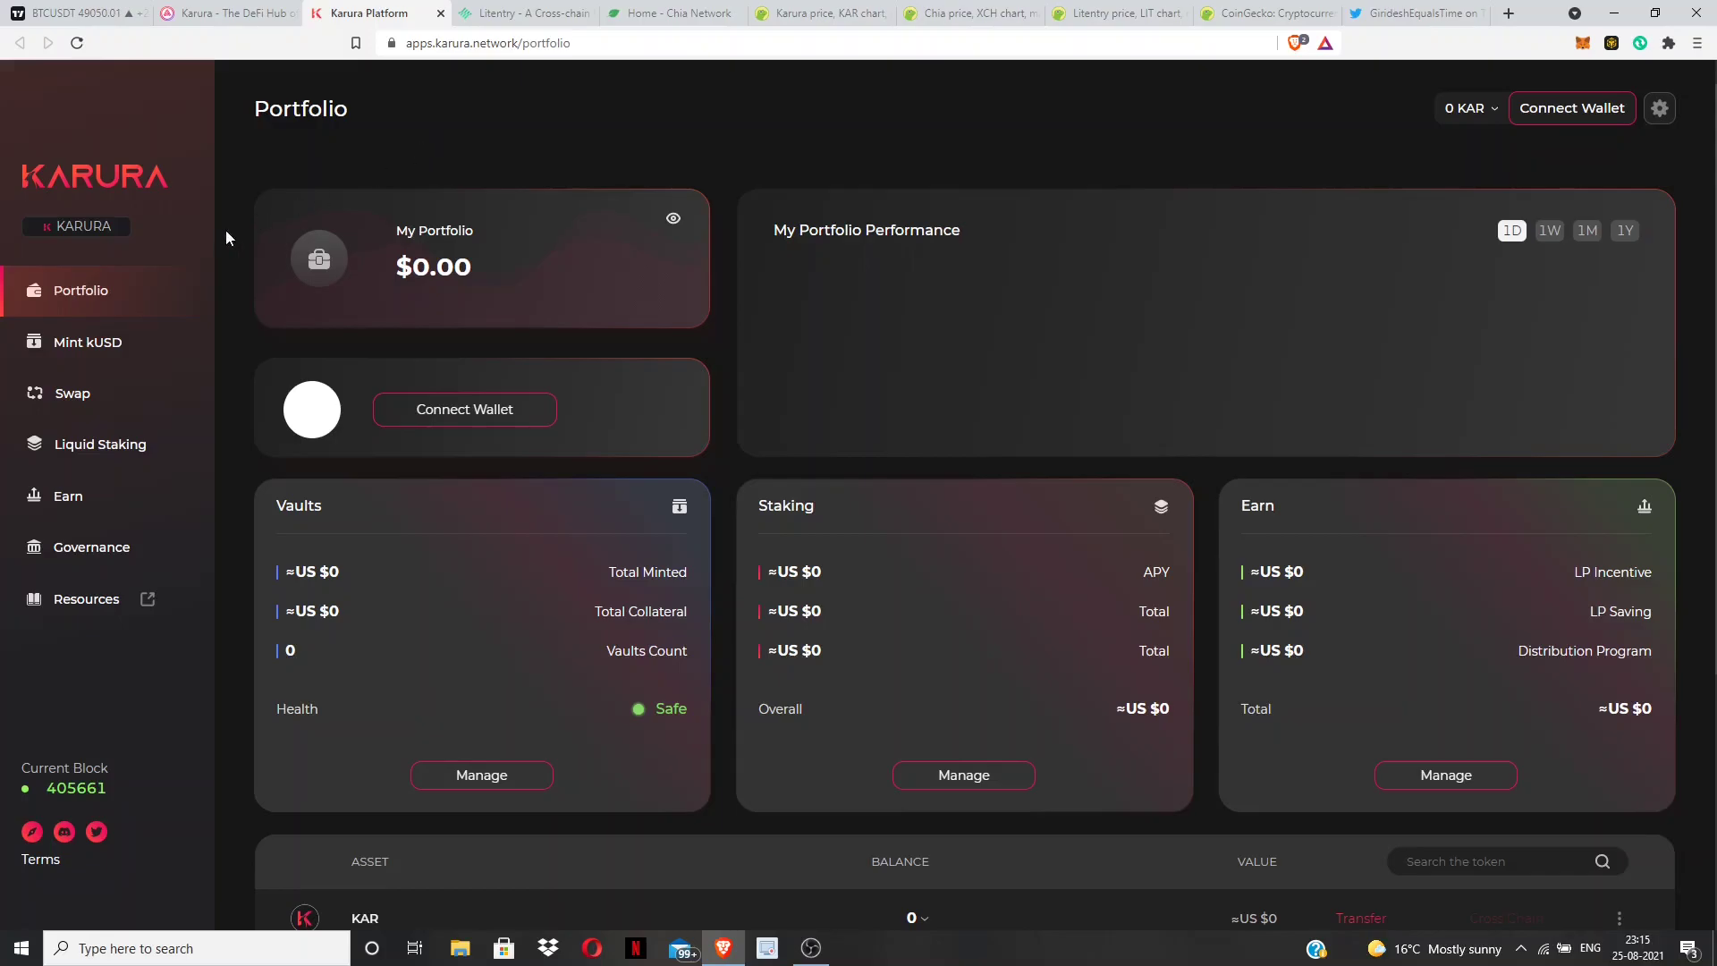
scroll(223, 322, "down", 1)
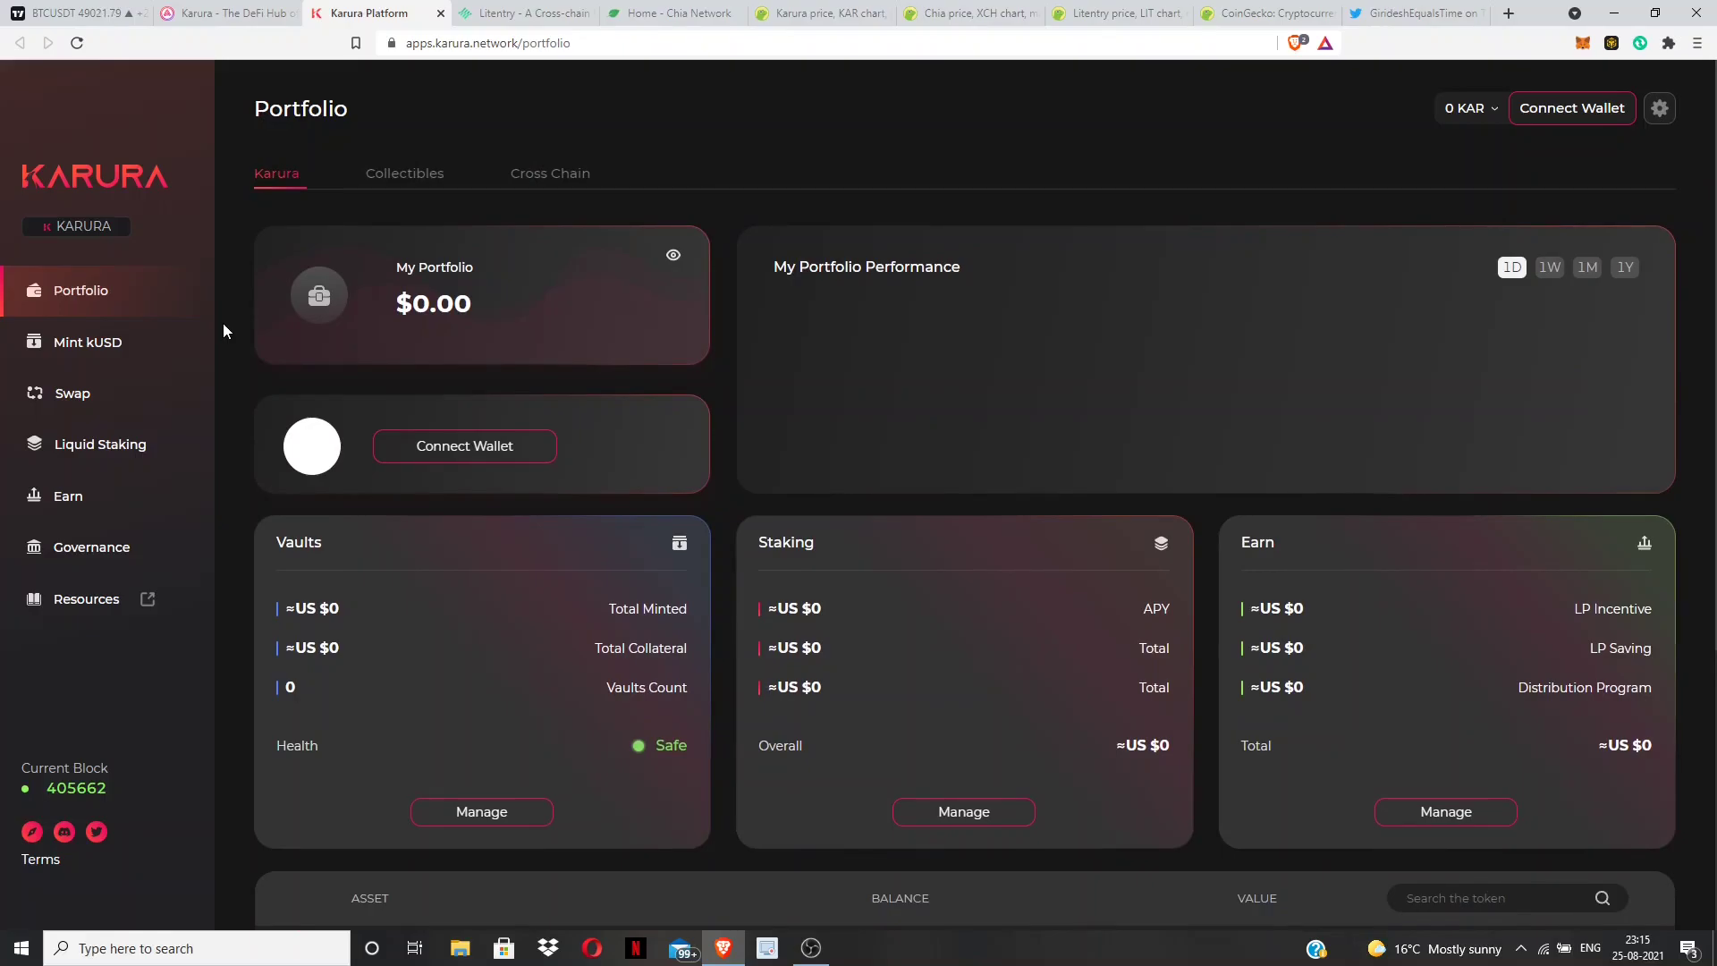
Move to the Karura CoinGecko tab to browse its price chart and exchange pairs
key("ctrl+Tab")
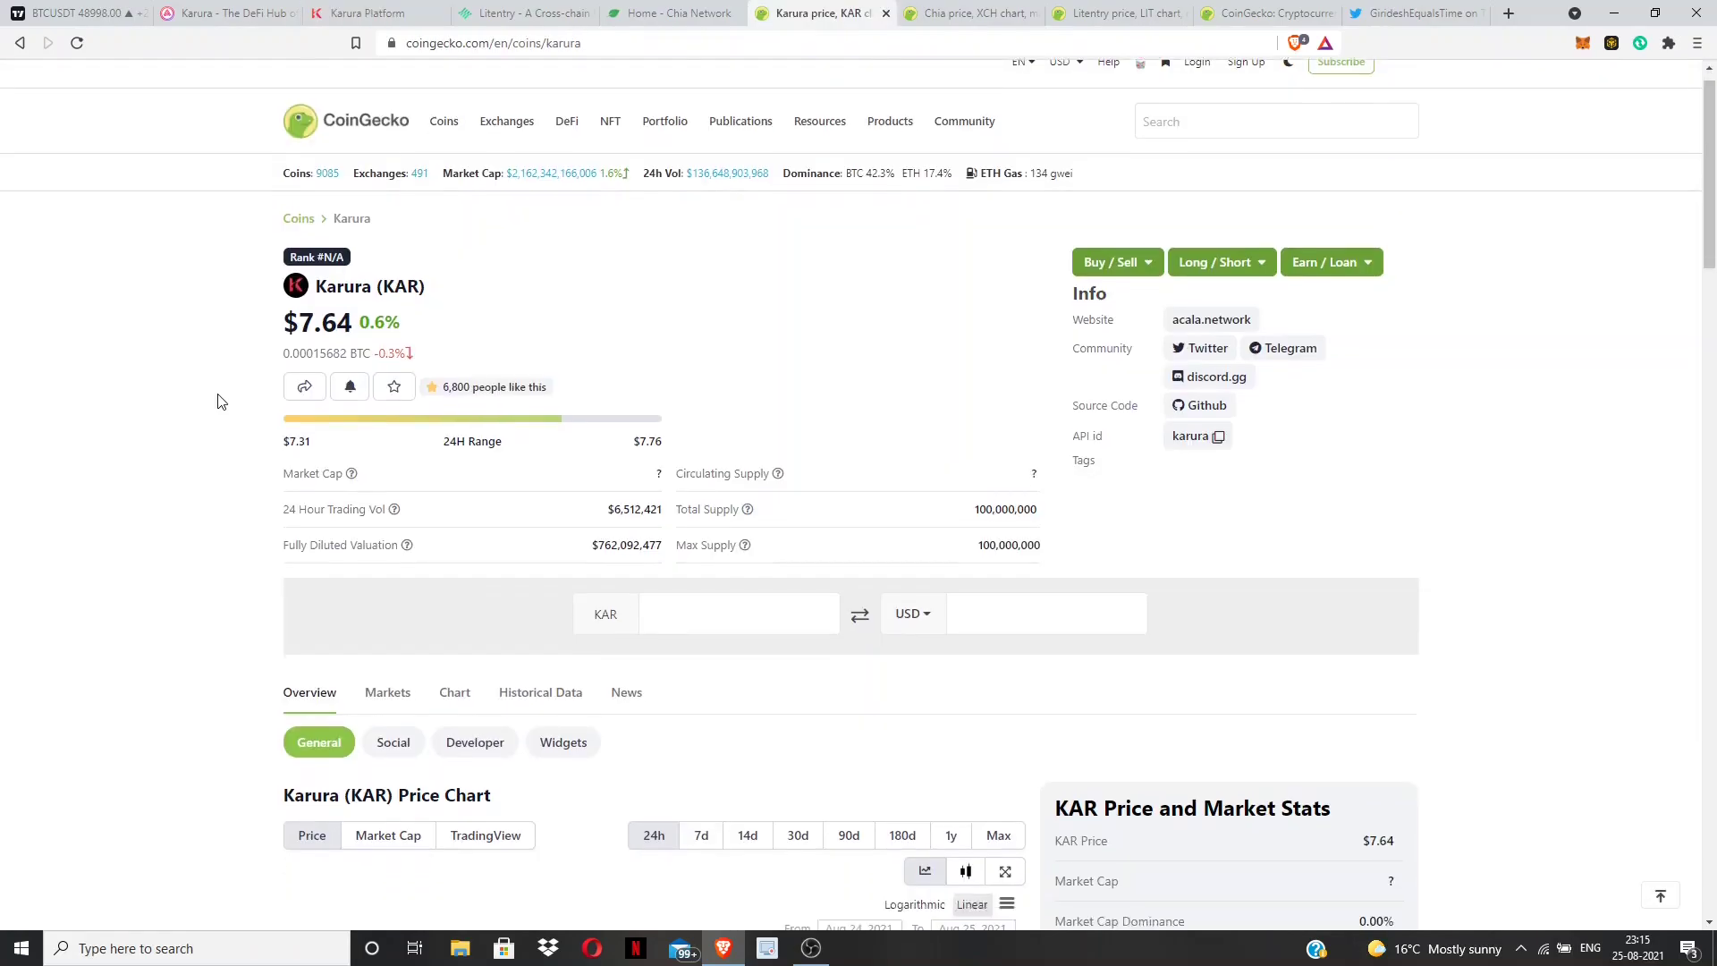
scroll(223, 322, "down", 1)
scroll(163, 336, "down", 3)
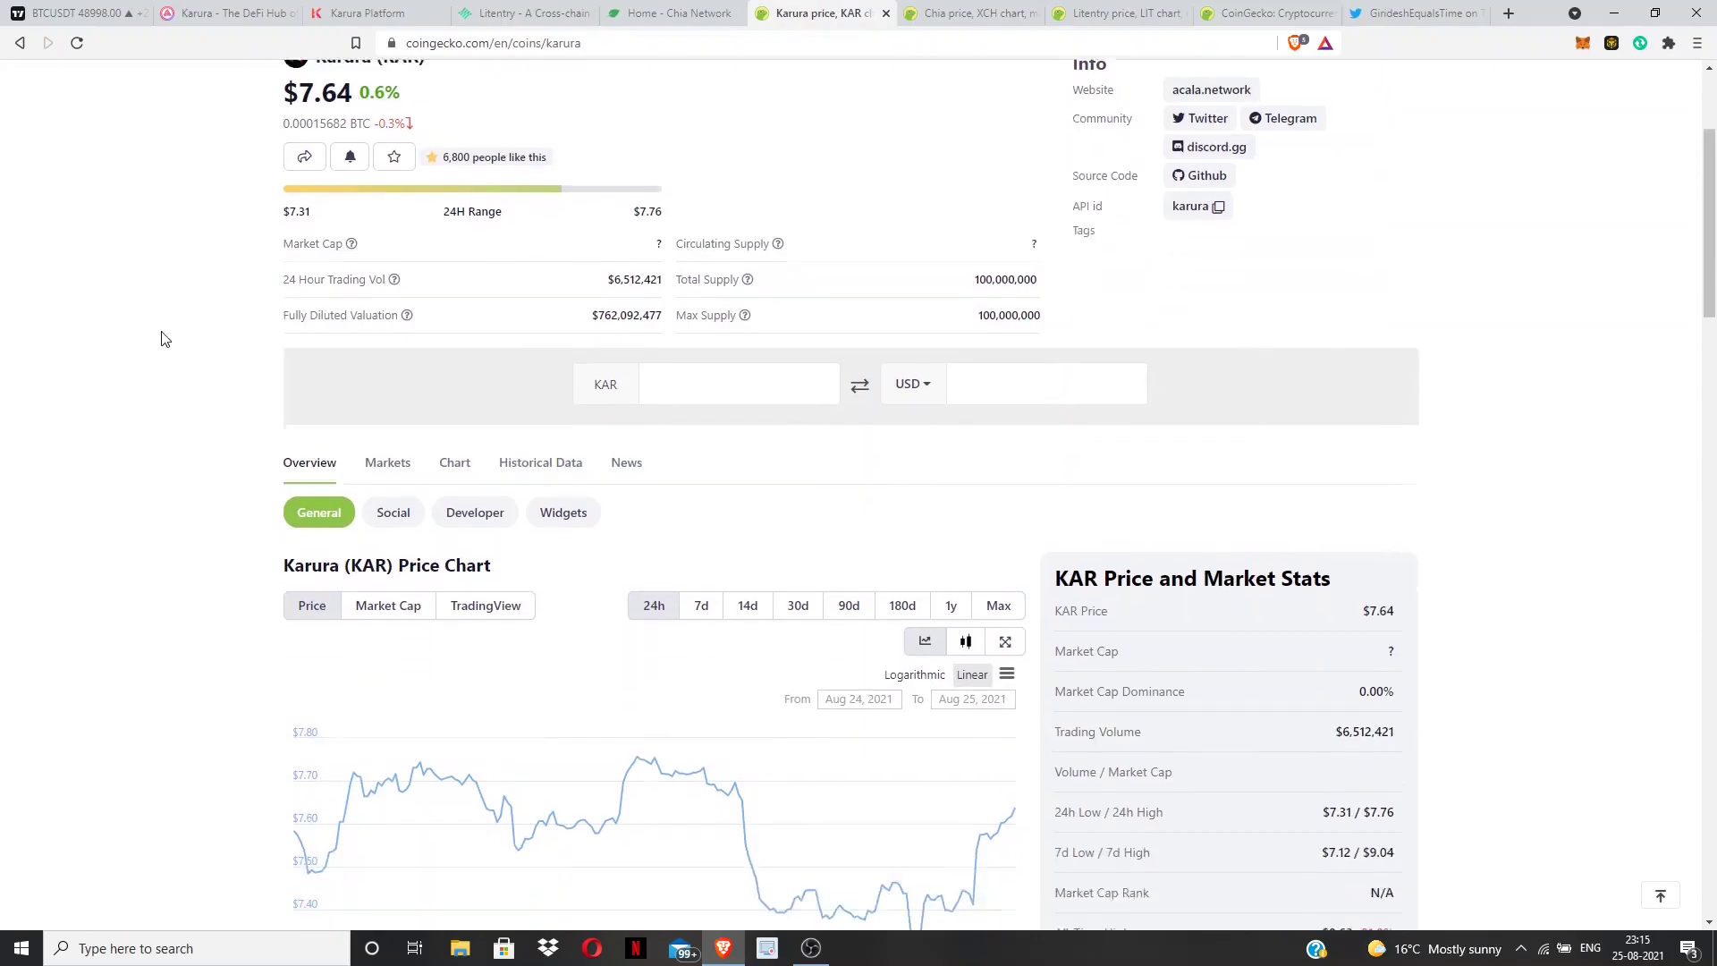
scroll(164, 336, "down", 3)
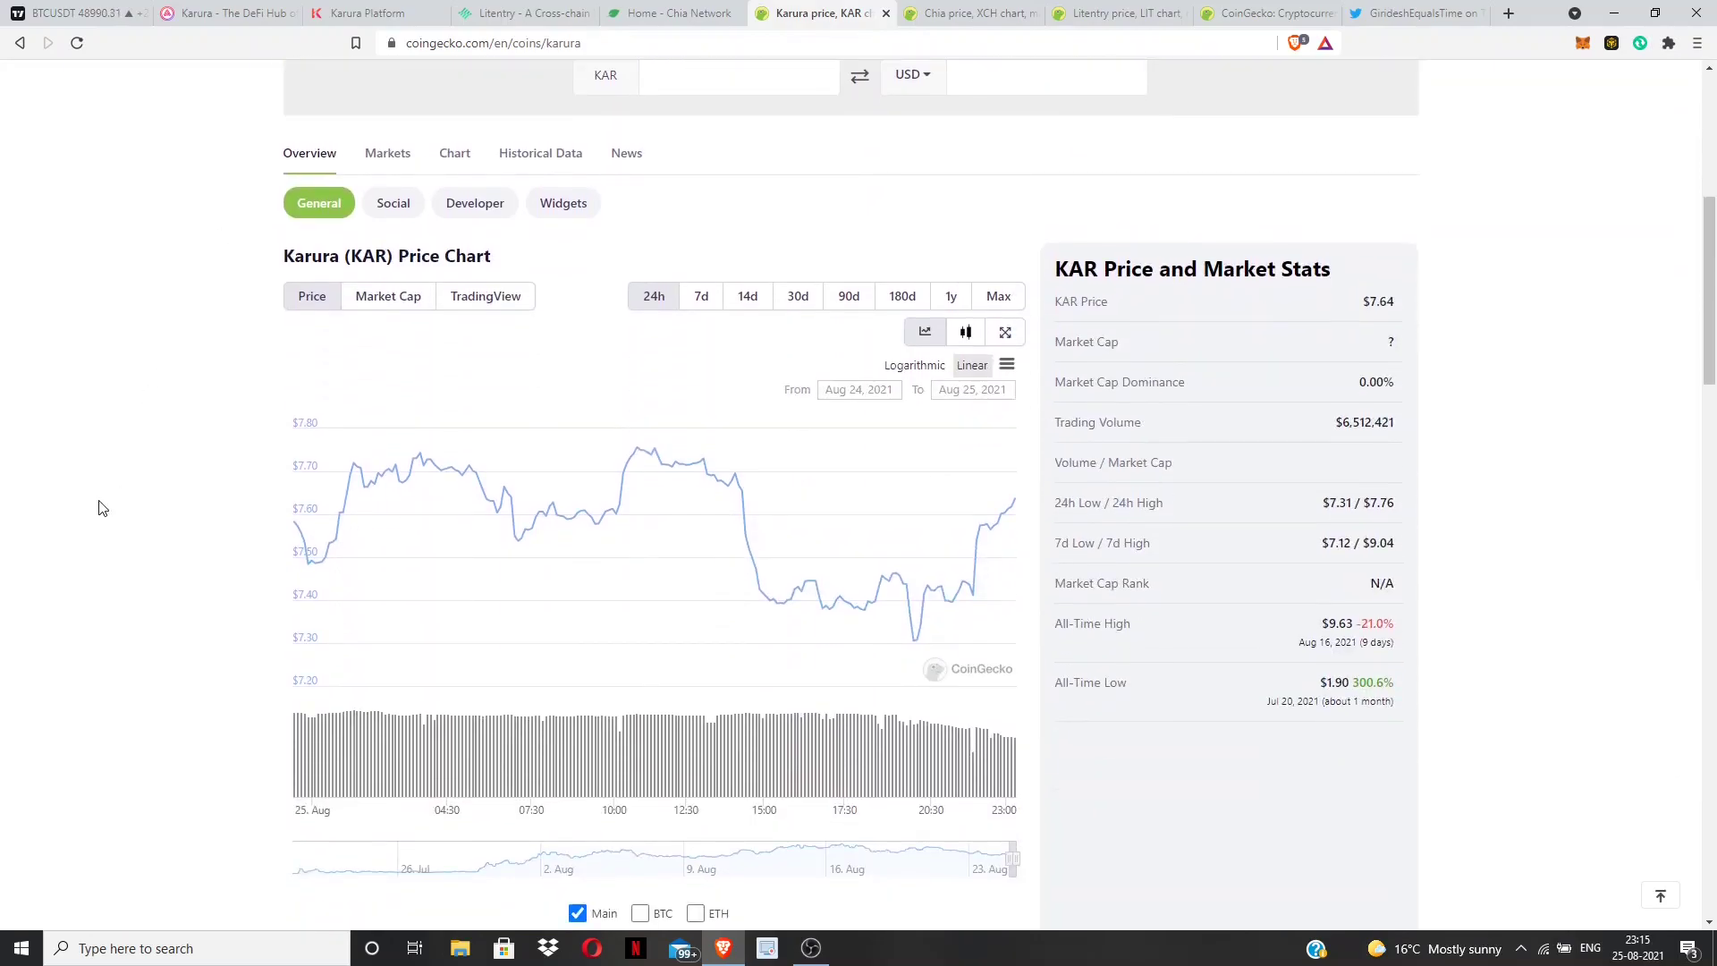
scroll(99, 507, "down", 2)
scroll(108, 483, "down", 1)
scroll(109, 484, "down", 1)
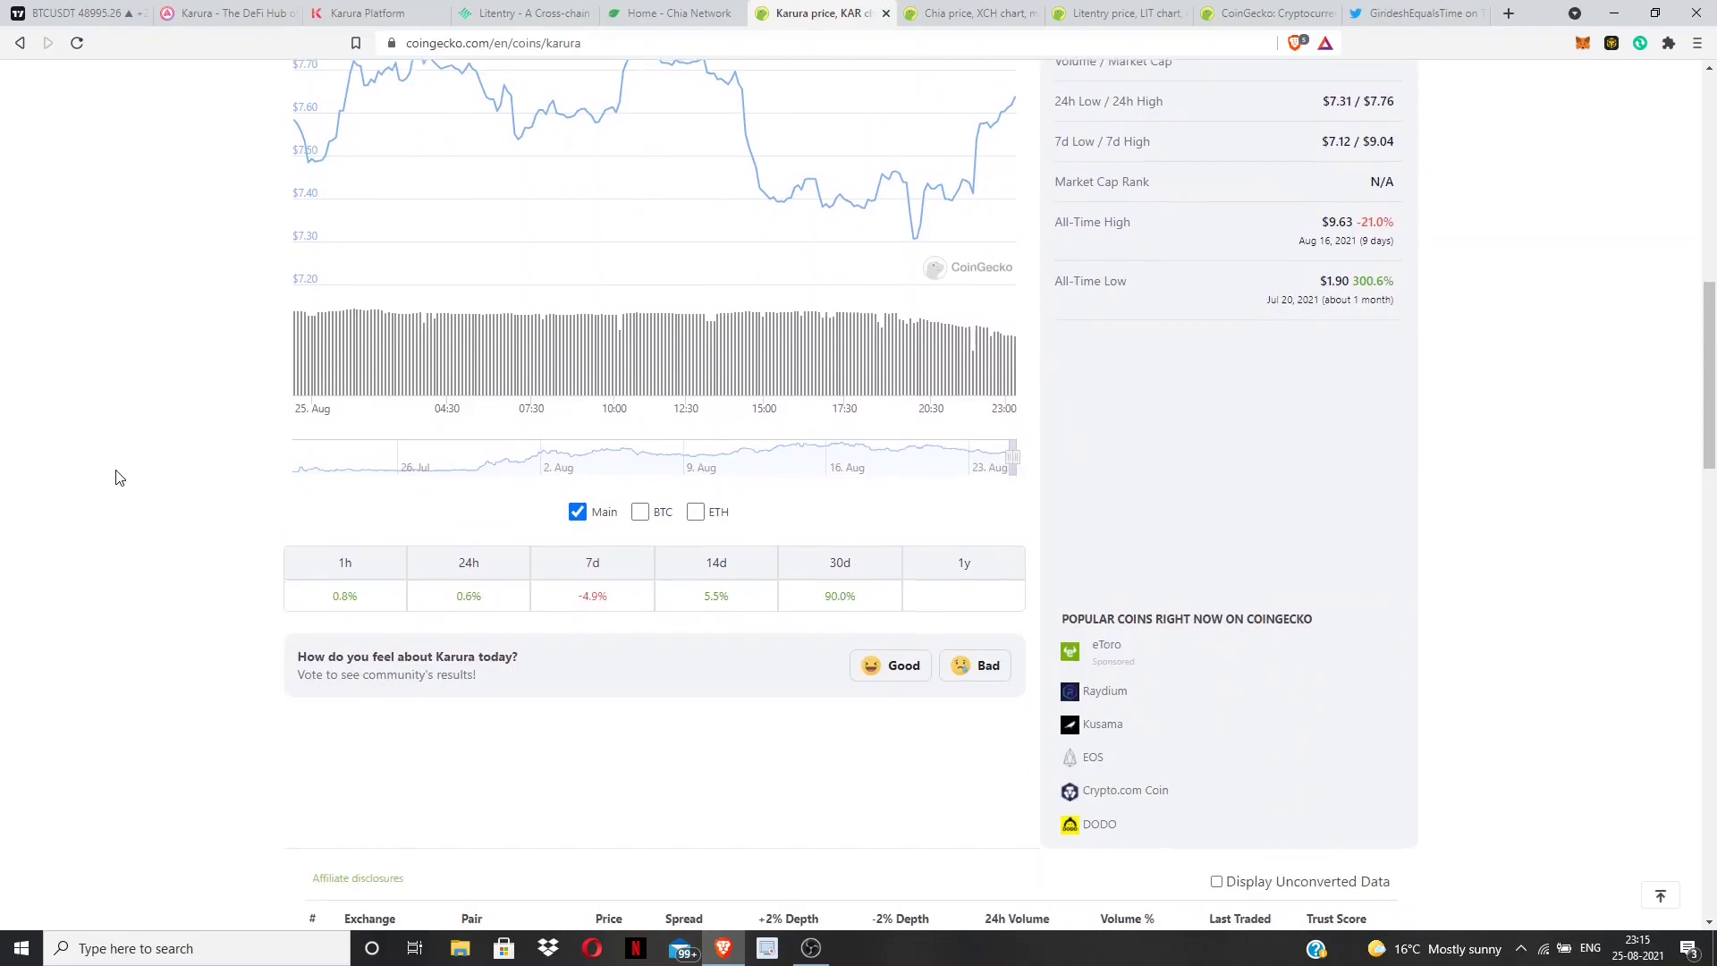
scroll(118, 478, "up", 1)
scroll(118, 477, "up", 1)
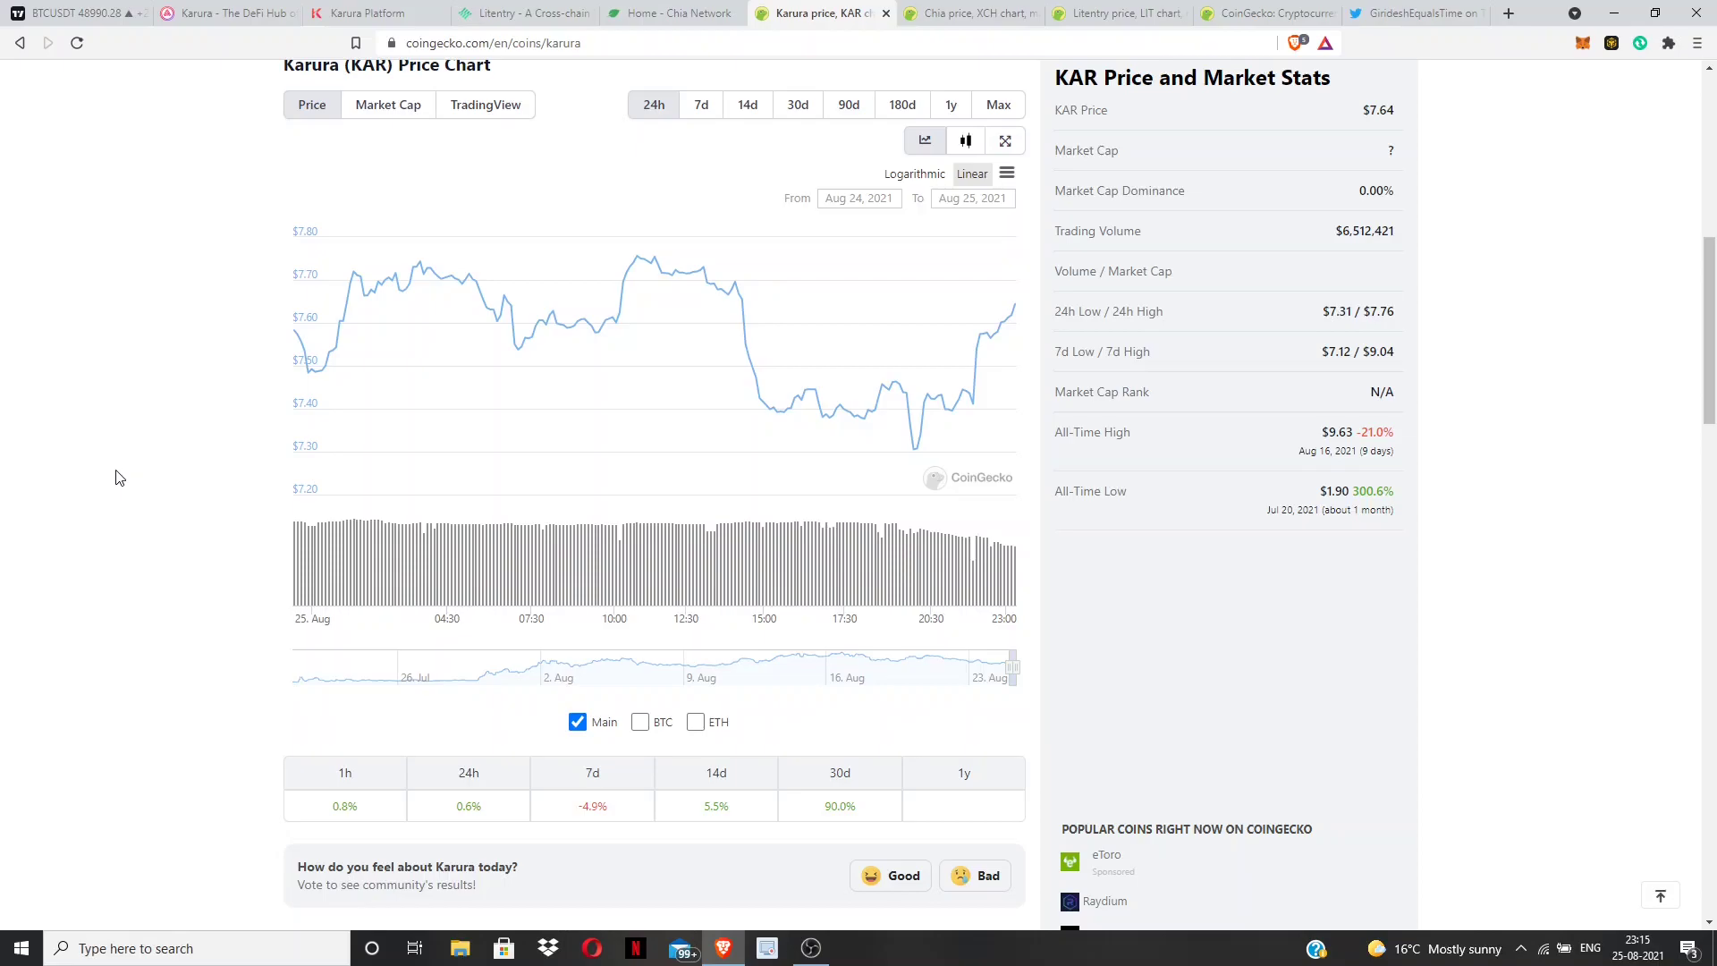
scroll(117, 478, "down", 2)
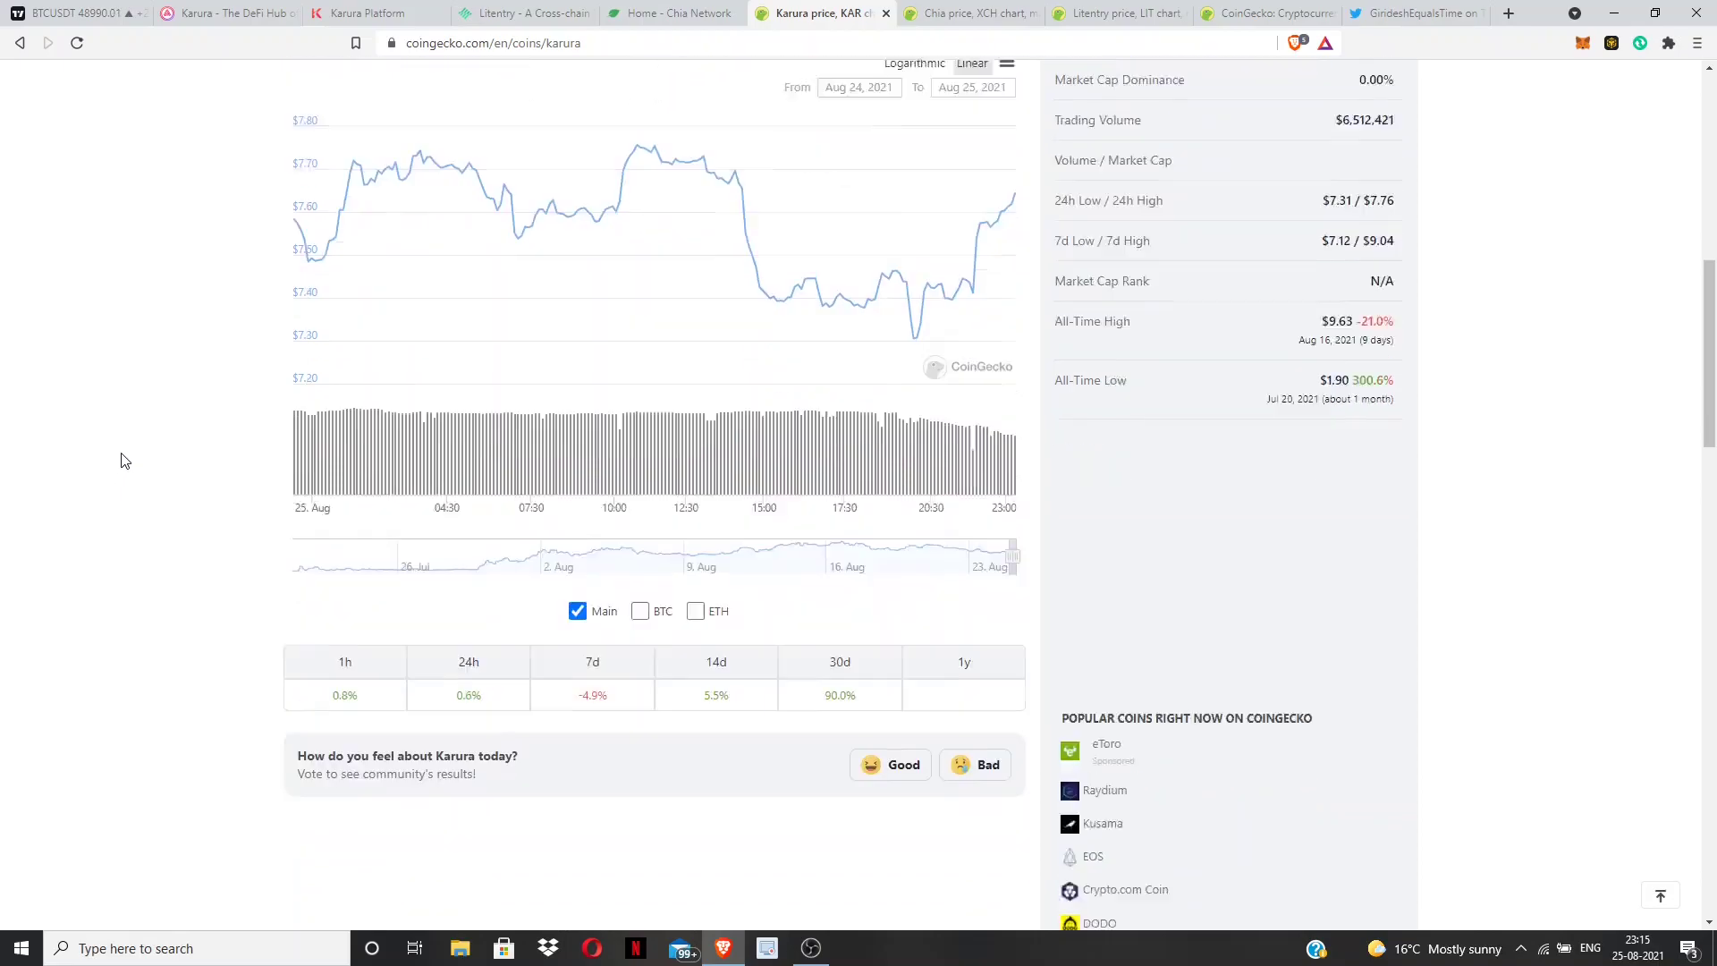
scroll(117, 470, "down", 2)
scroll(119, 465, "down", 2)
scroll(121, 462, "down", 1)
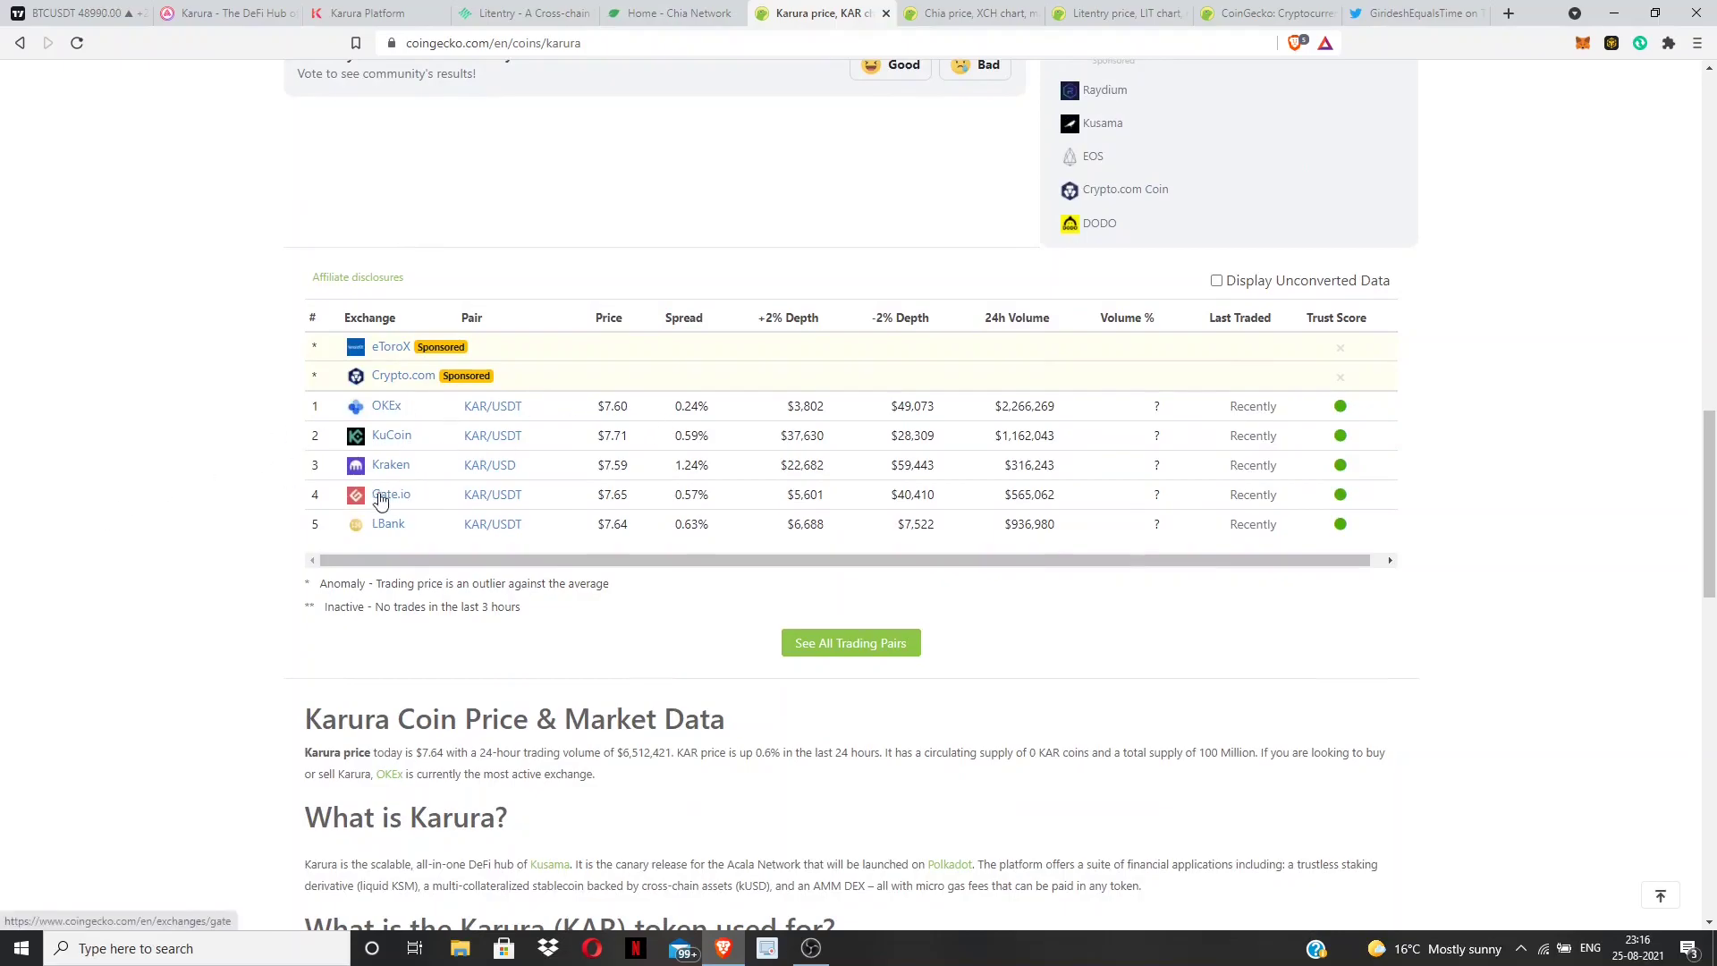
scroll(175, 522, "up", 1)
scroll(175, 521, "up", 1)
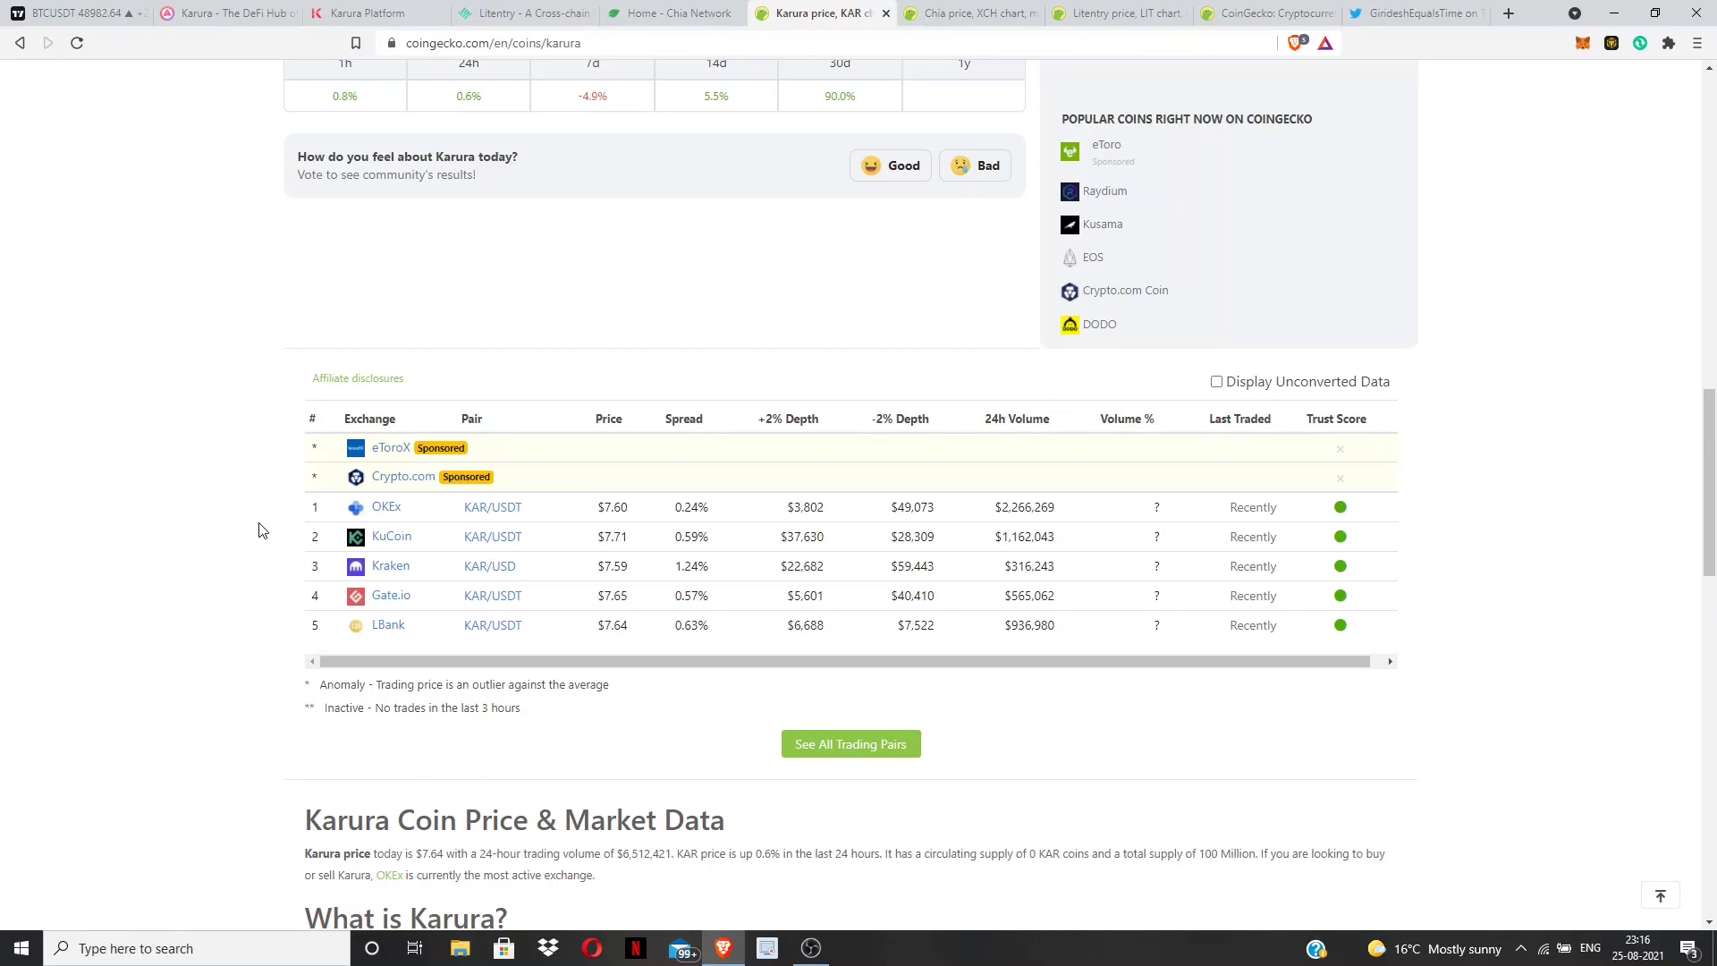
scroll(269, 577, "up", 4)
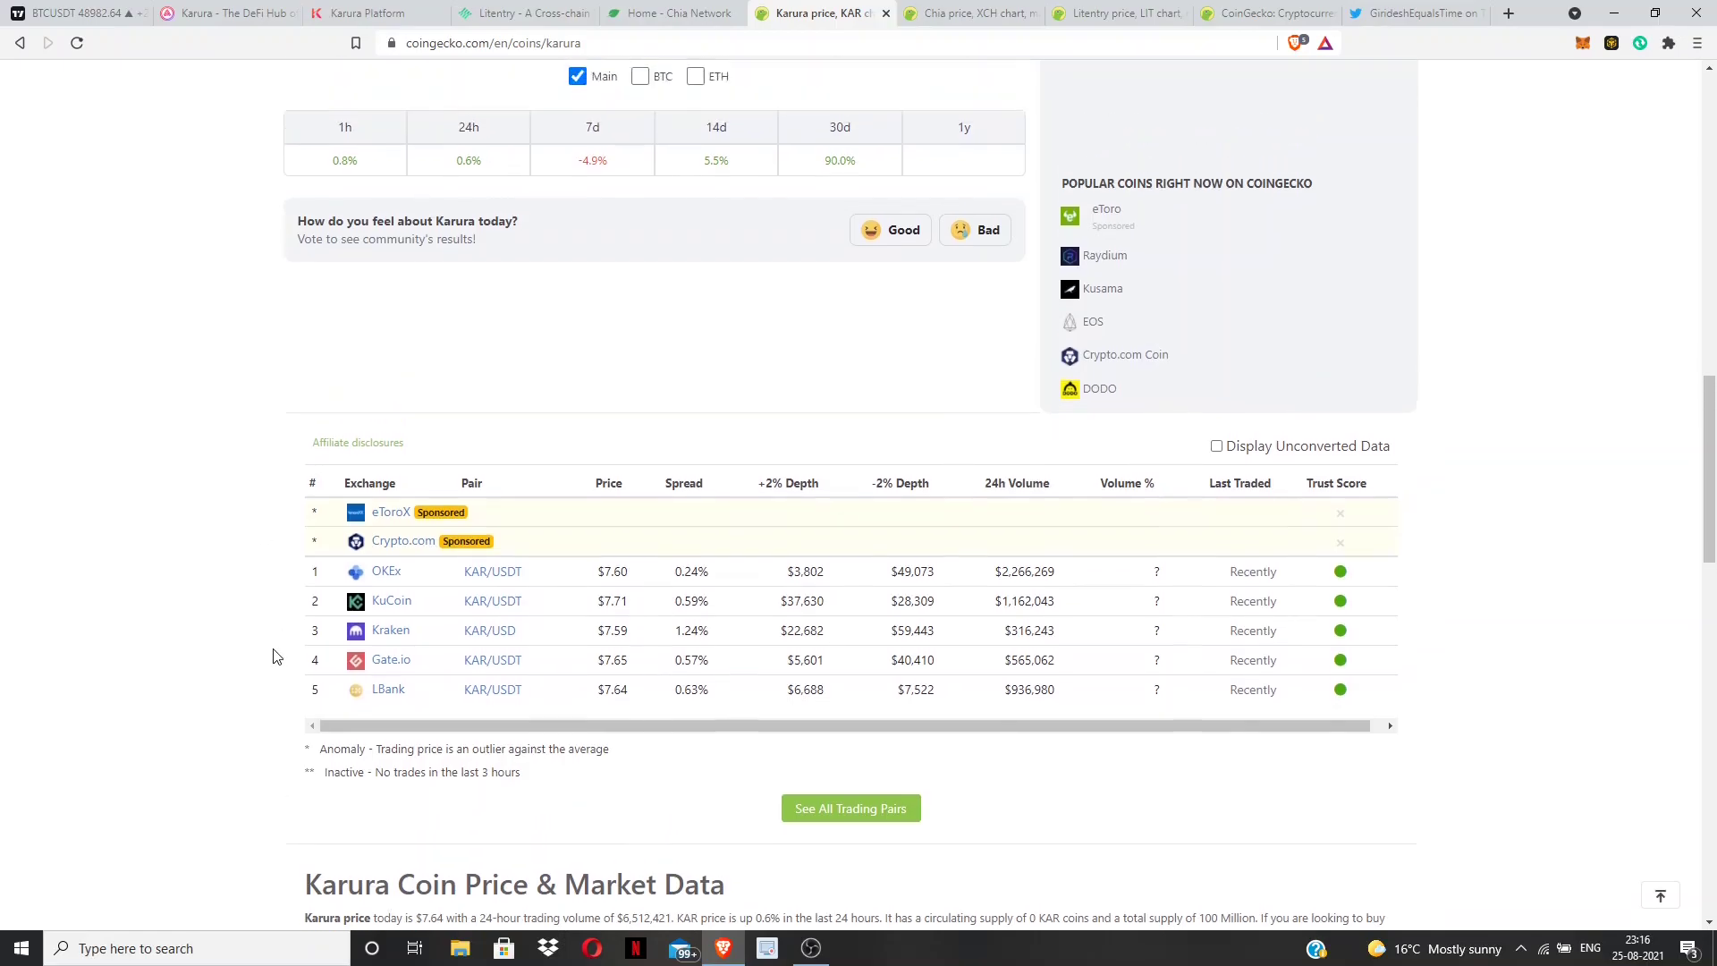
scroll(268, 644, "up", 4)
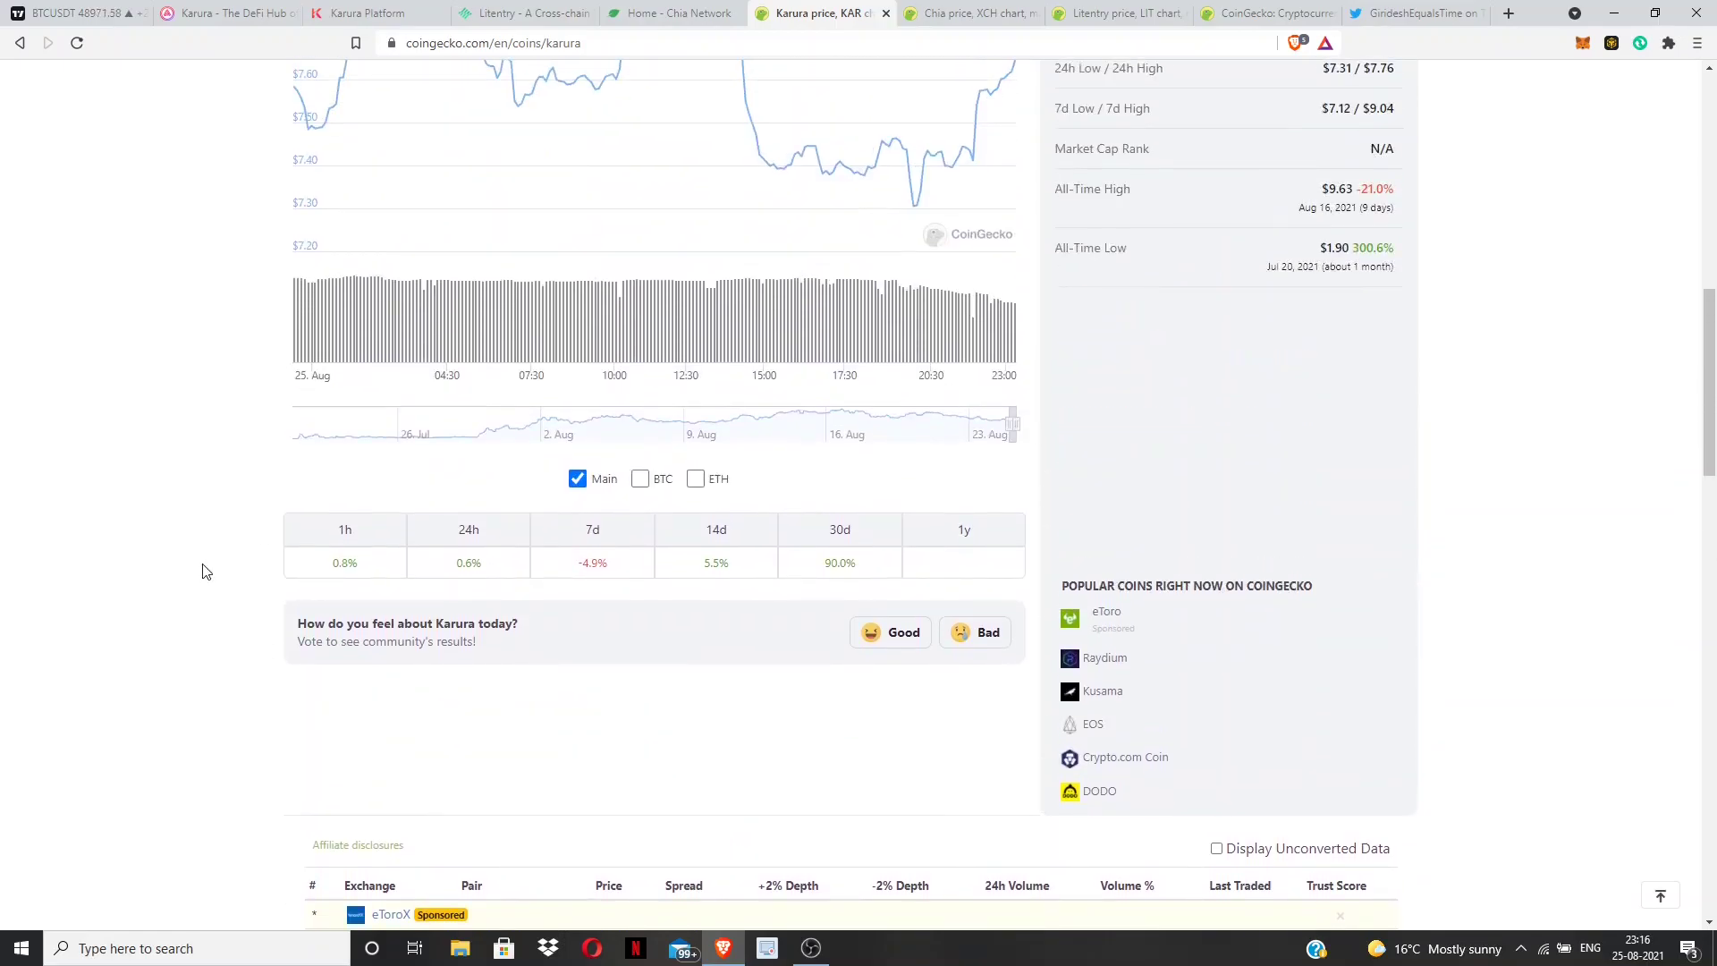
scroll(205, 570, "up", 4)
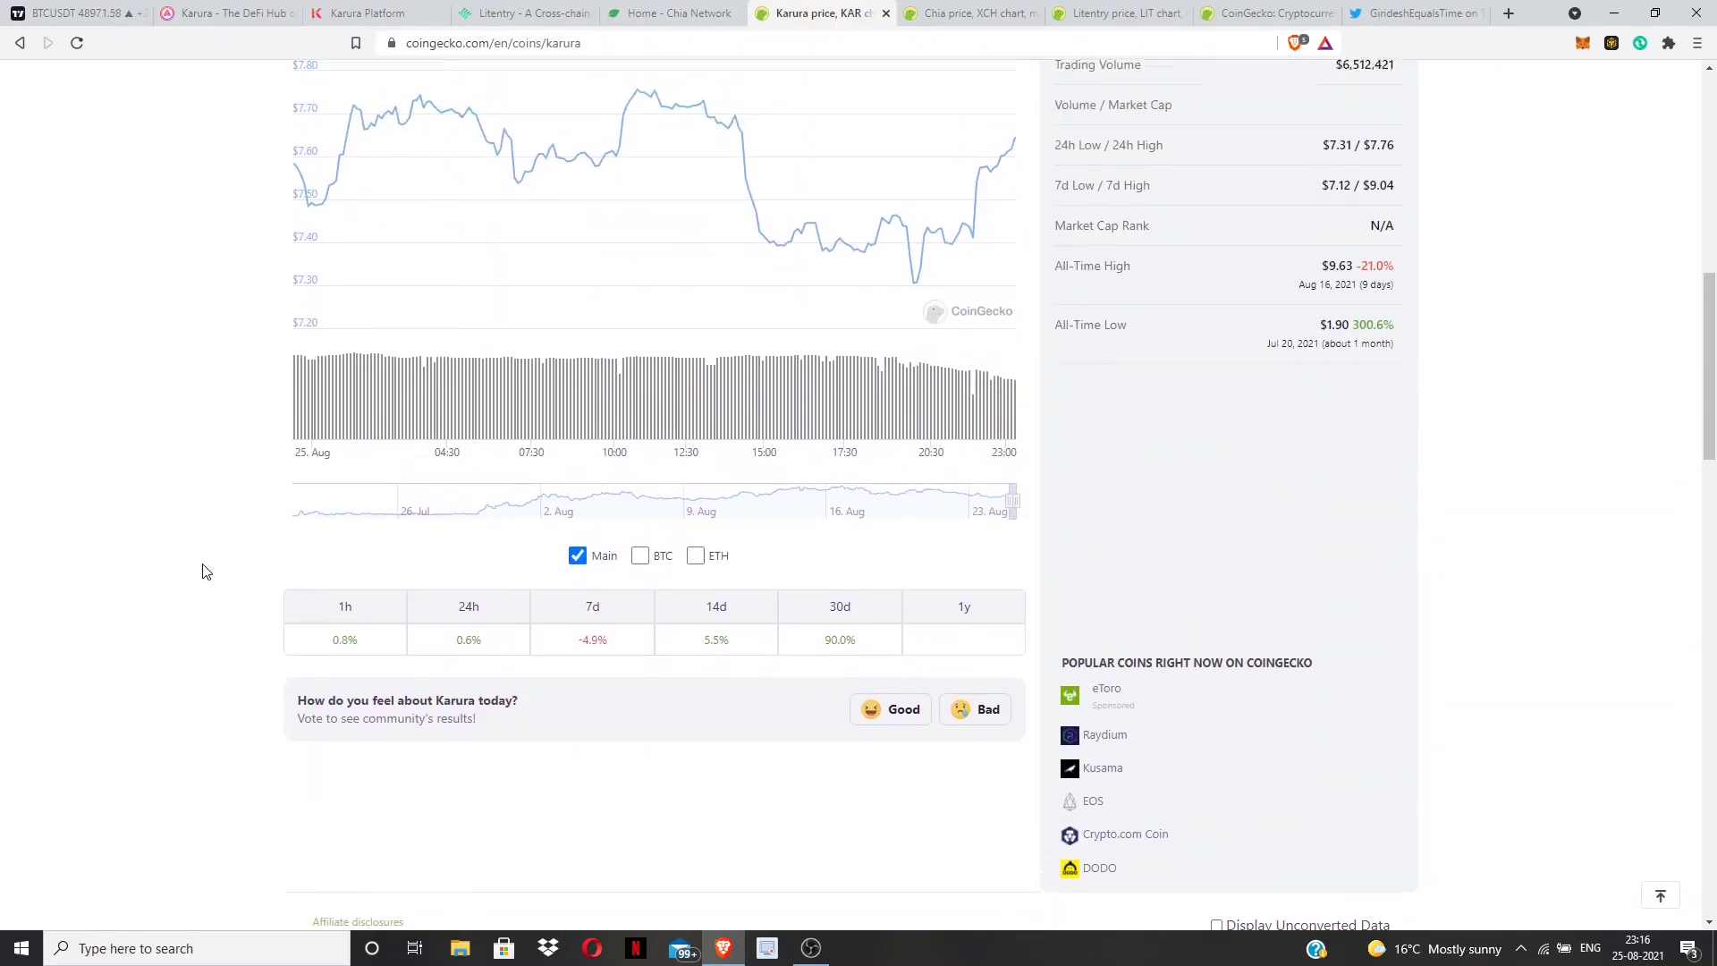
scroll(205, 570, "up", 4)
scroll(205, 570, "up", 4)
Pass through Chia's price tab to the chia.net homepage with the Mainnet Release overview
key("ctrl+Tab")
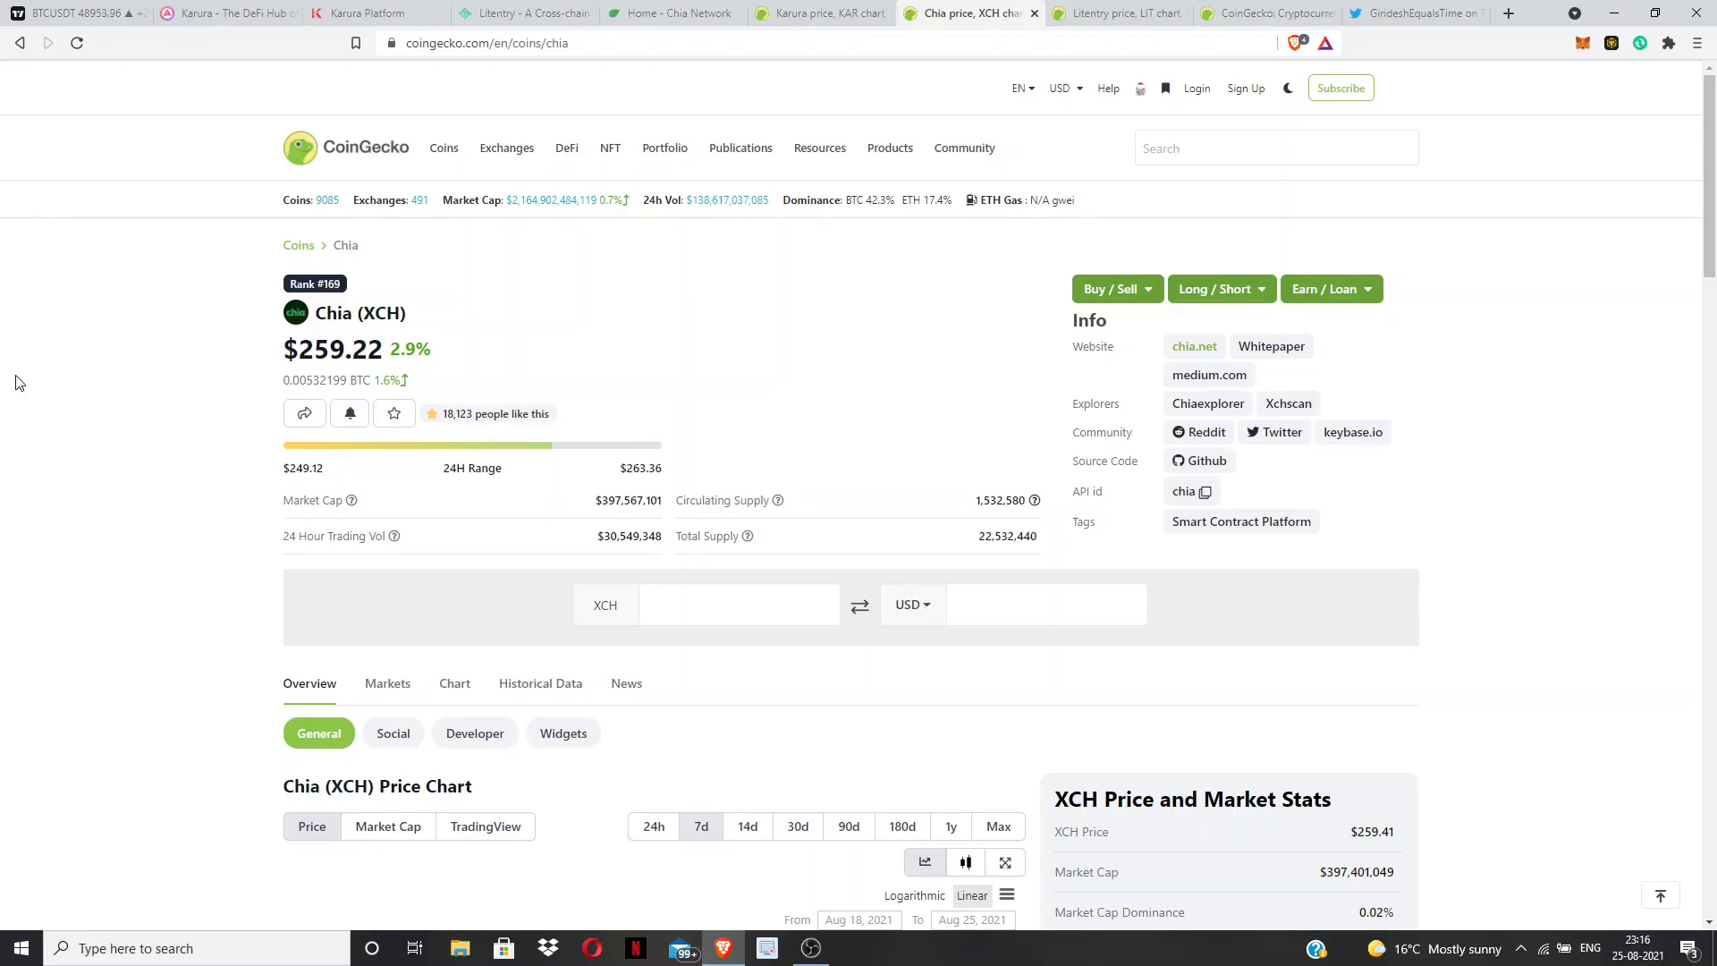
key("ctrl+5")
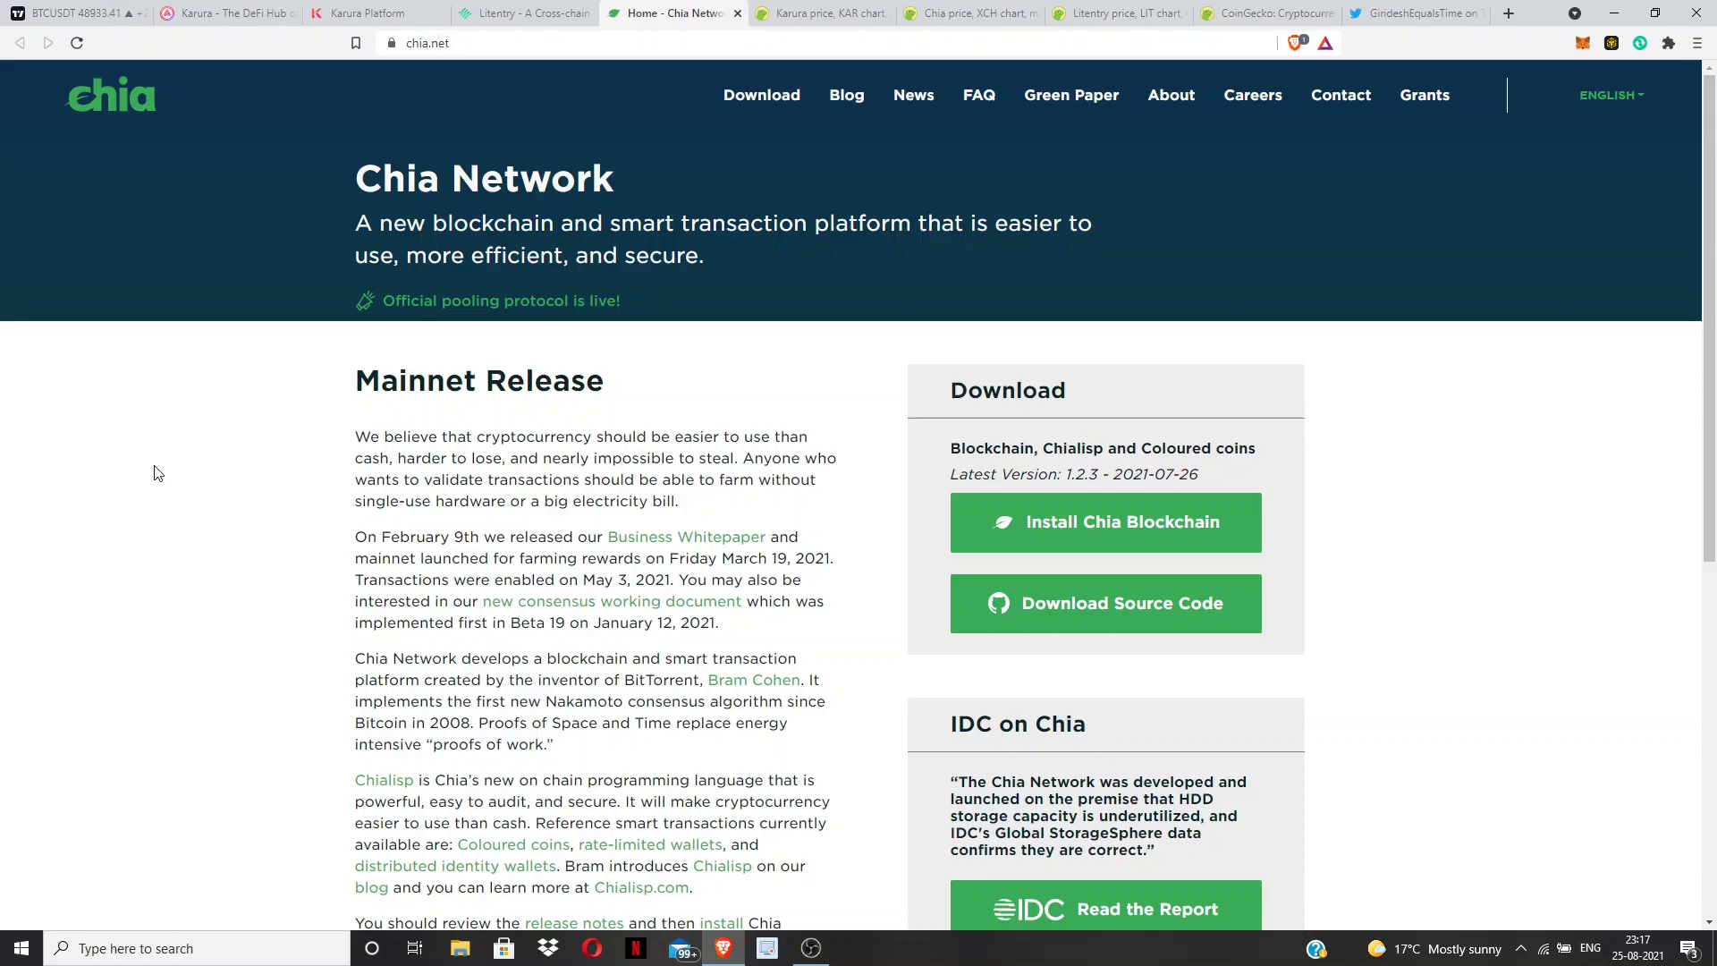
scroll(155, 473, "down", 3)
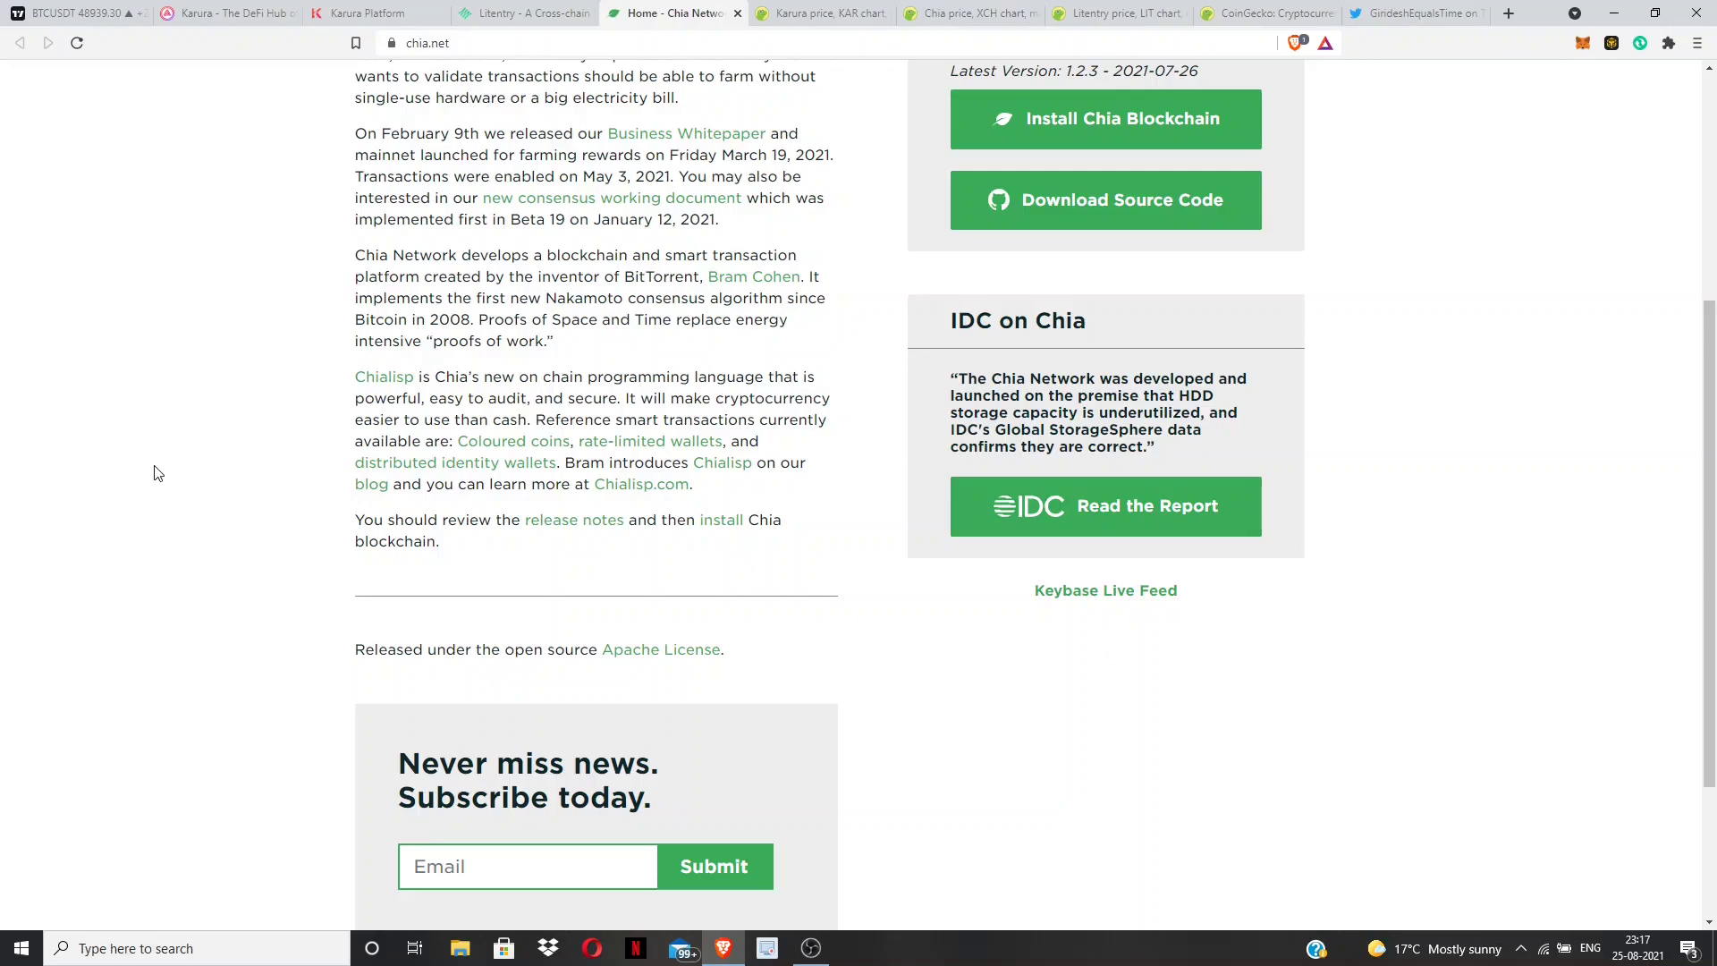
scroll(154, 473, "down", 3)
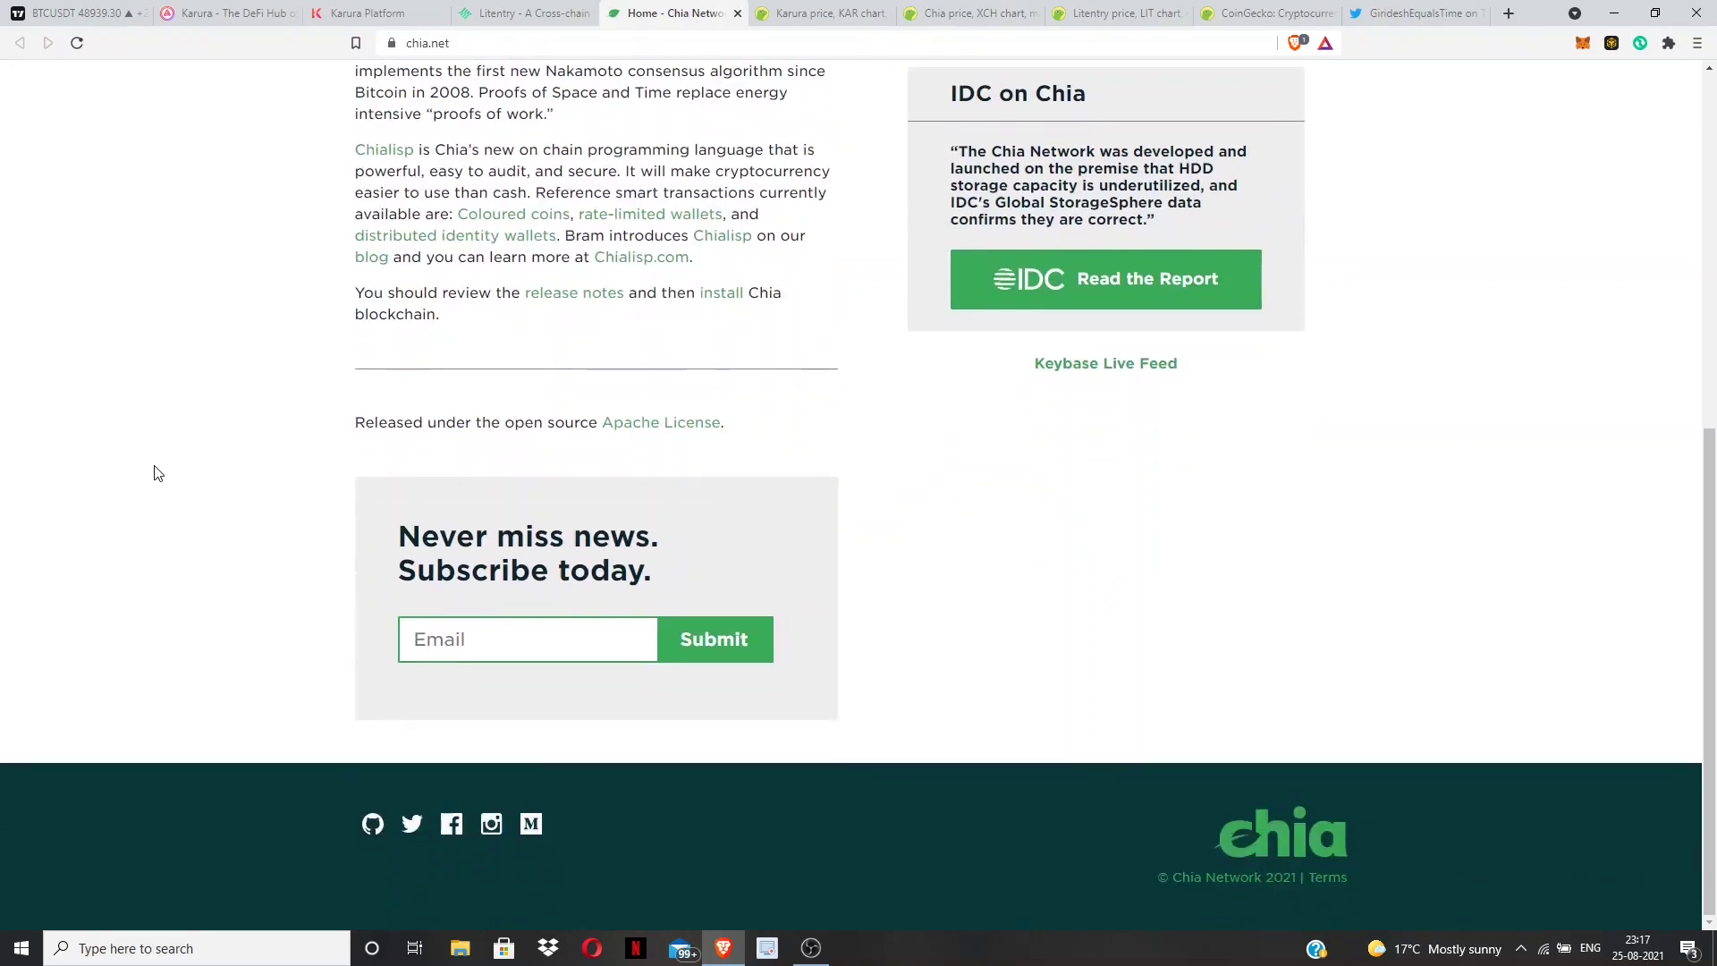
scroll(155, 472, "up", 5)
scroll(155, 473, "up", 5)
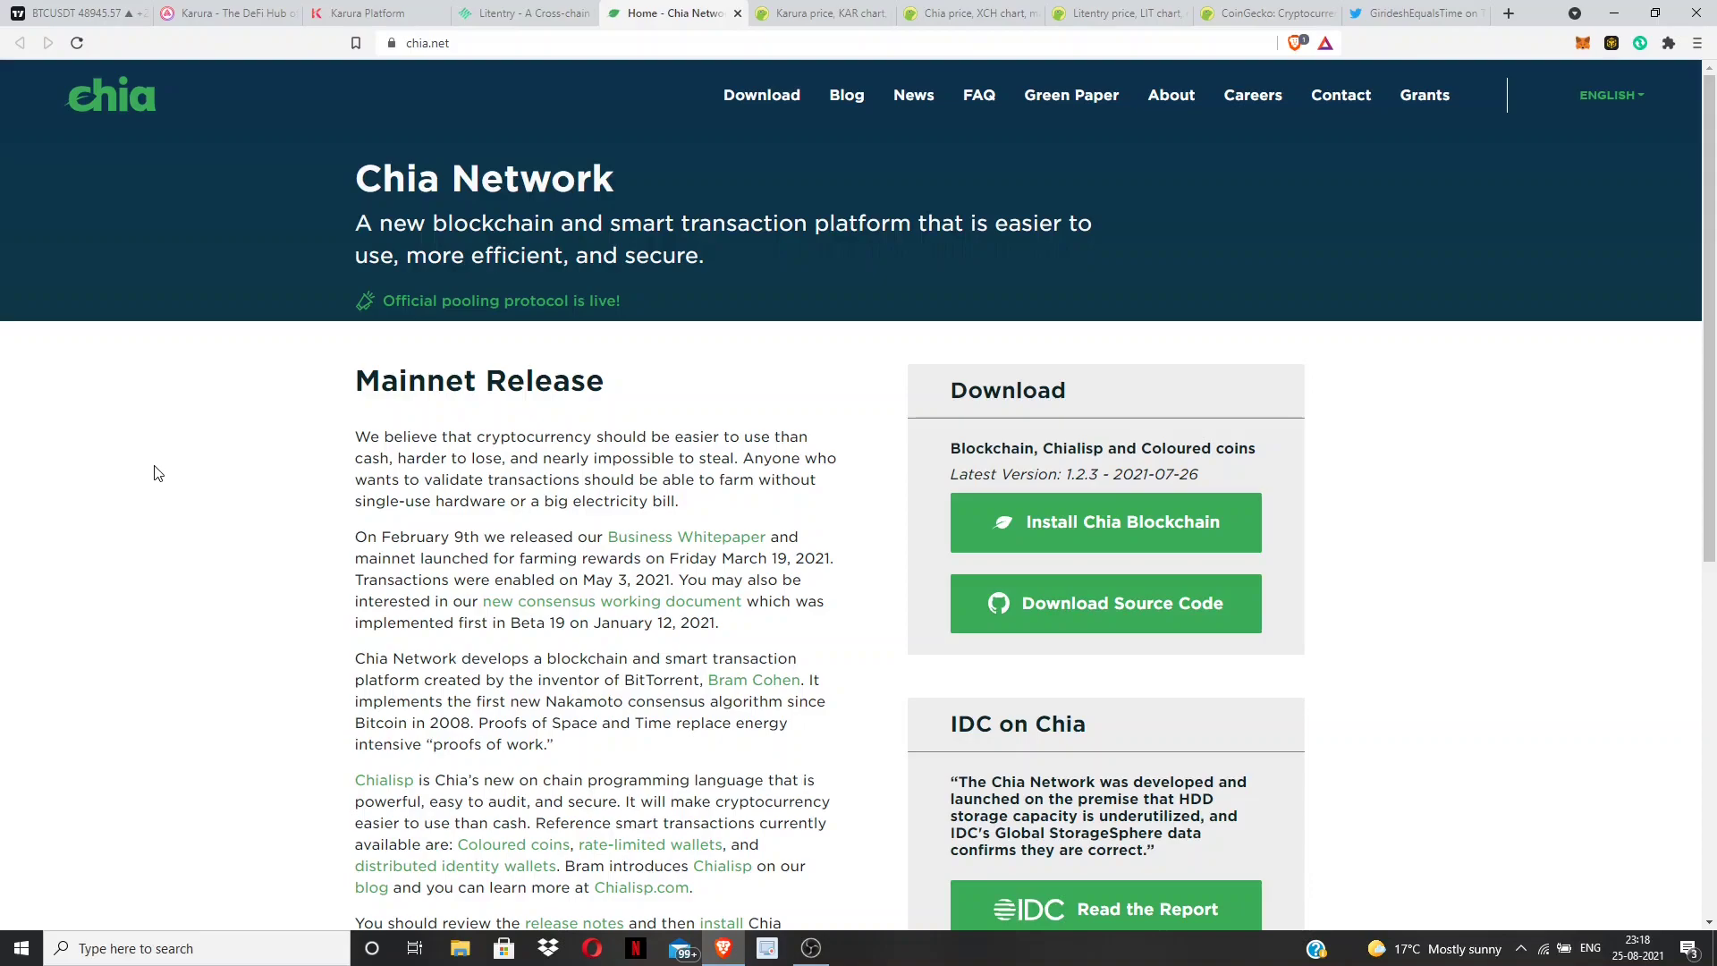
Show Chia's Max-range price chart, then move on to the Litentry (LIT) $5.58 page
key("ctrl+Tab")
key("ctrl+Tab")
scroll(187, 408, "down", 3)
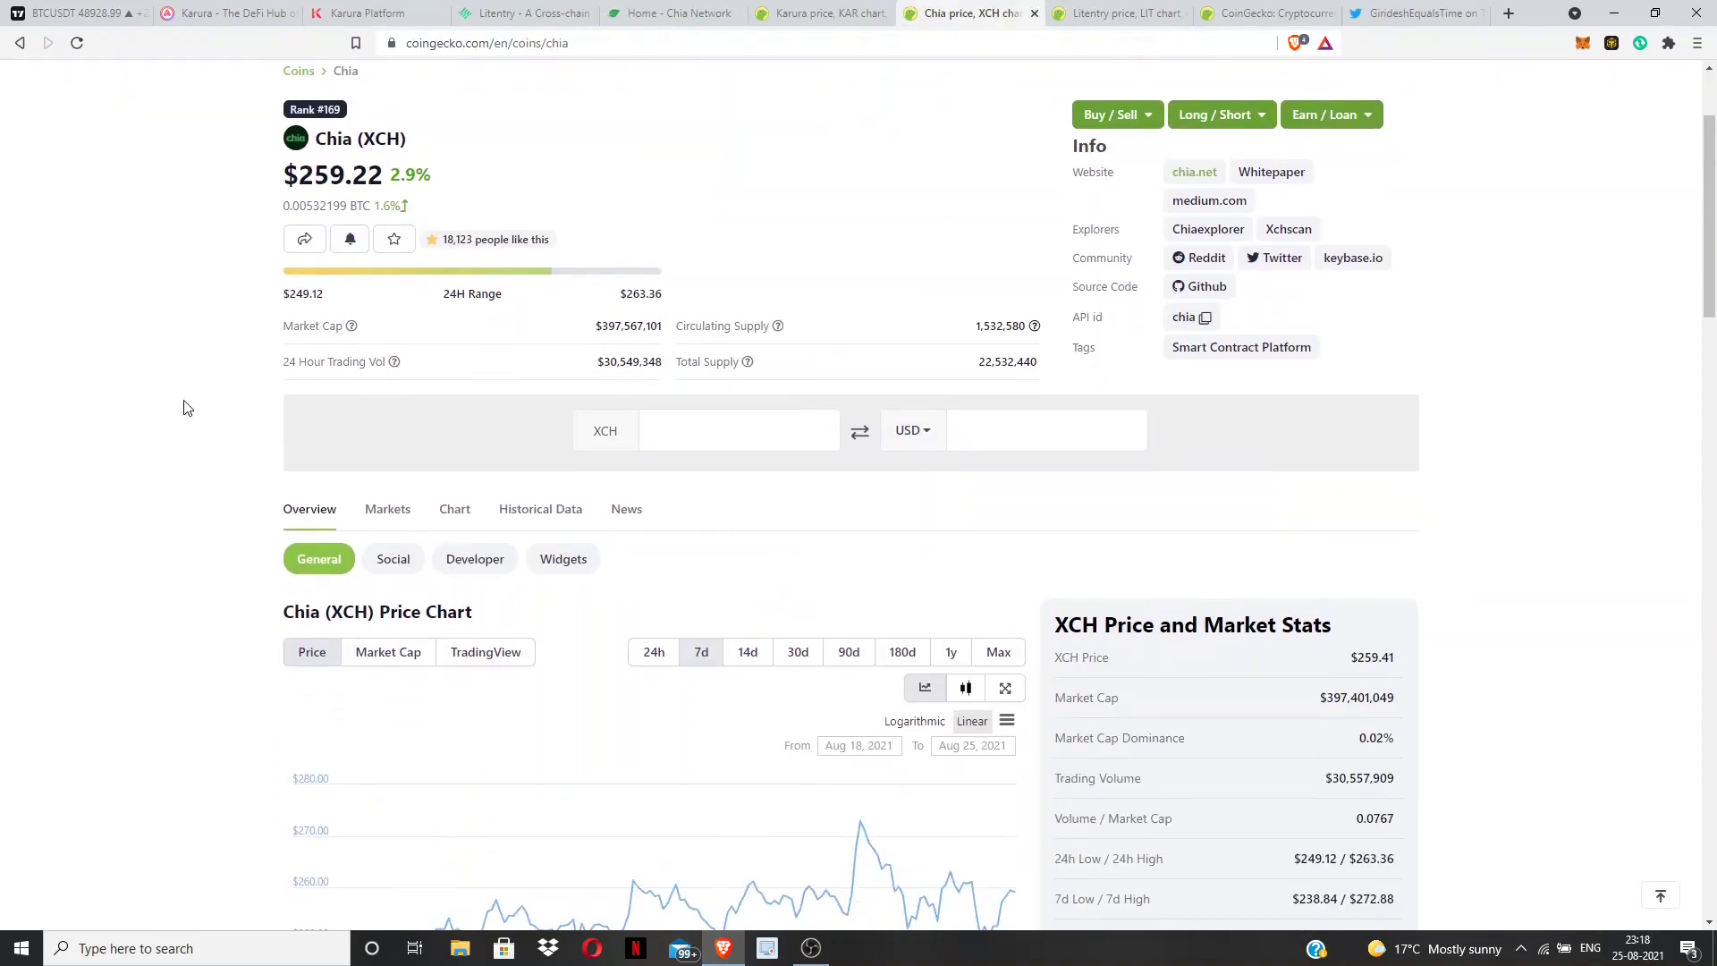
scroll(187, 408, "down", 3)
scroll(186, 409, "down", 2)
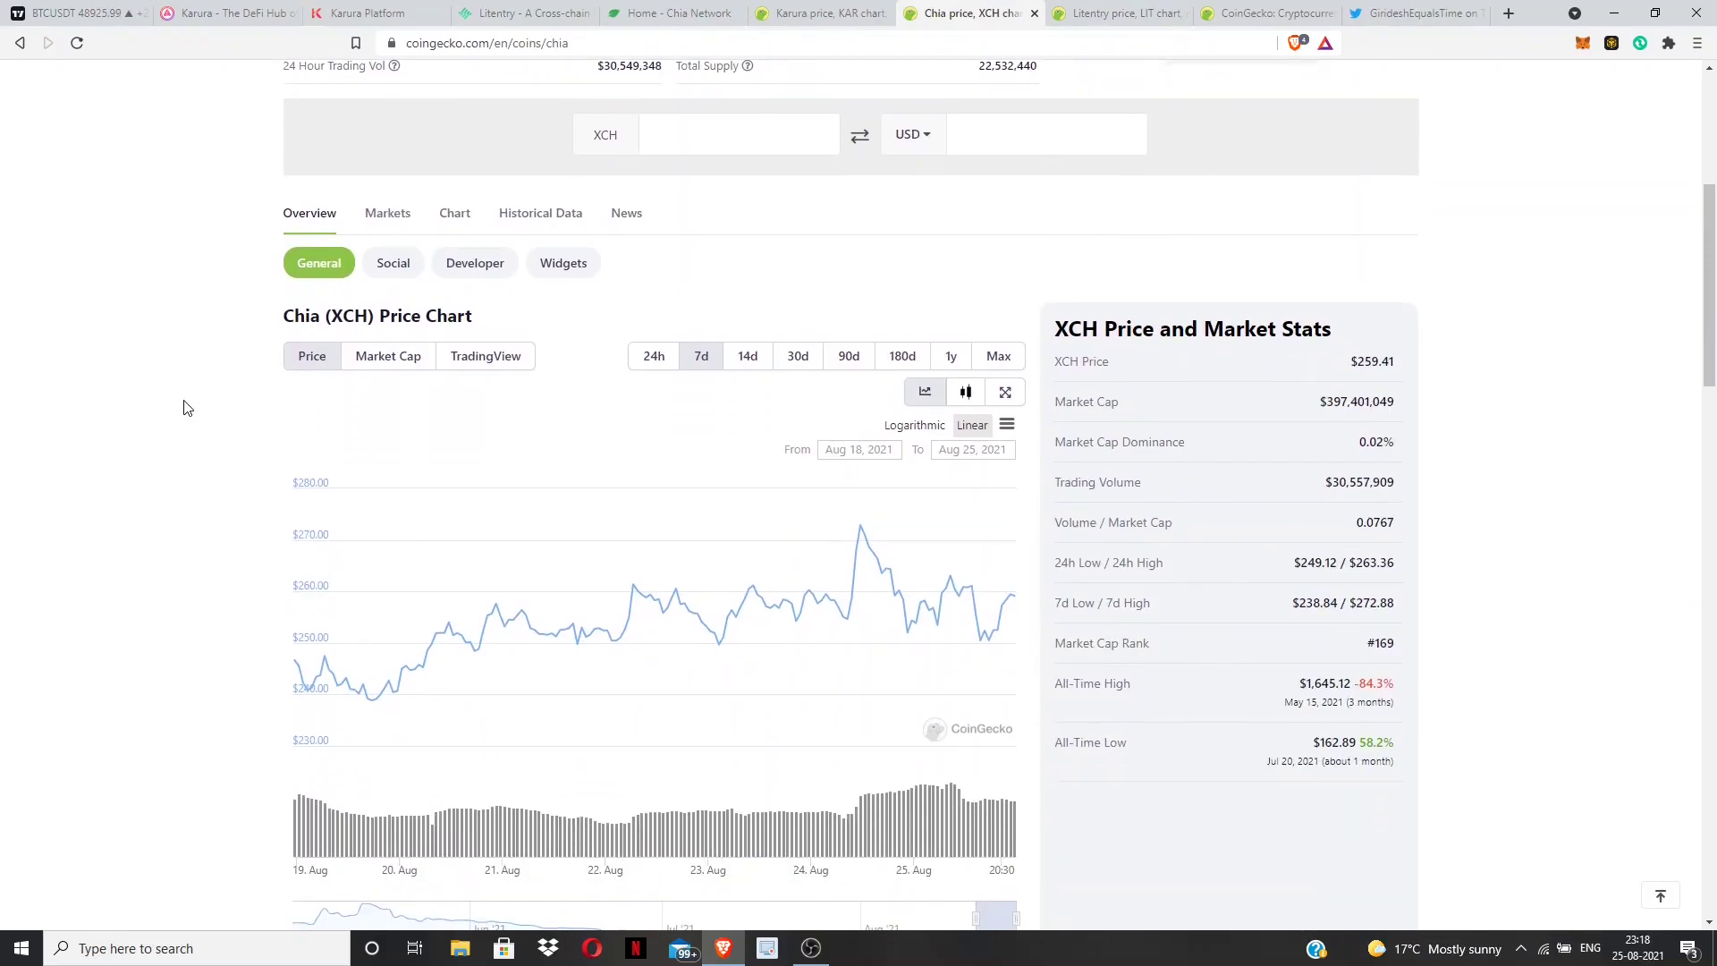
scroll(186, 409, "down", 1)
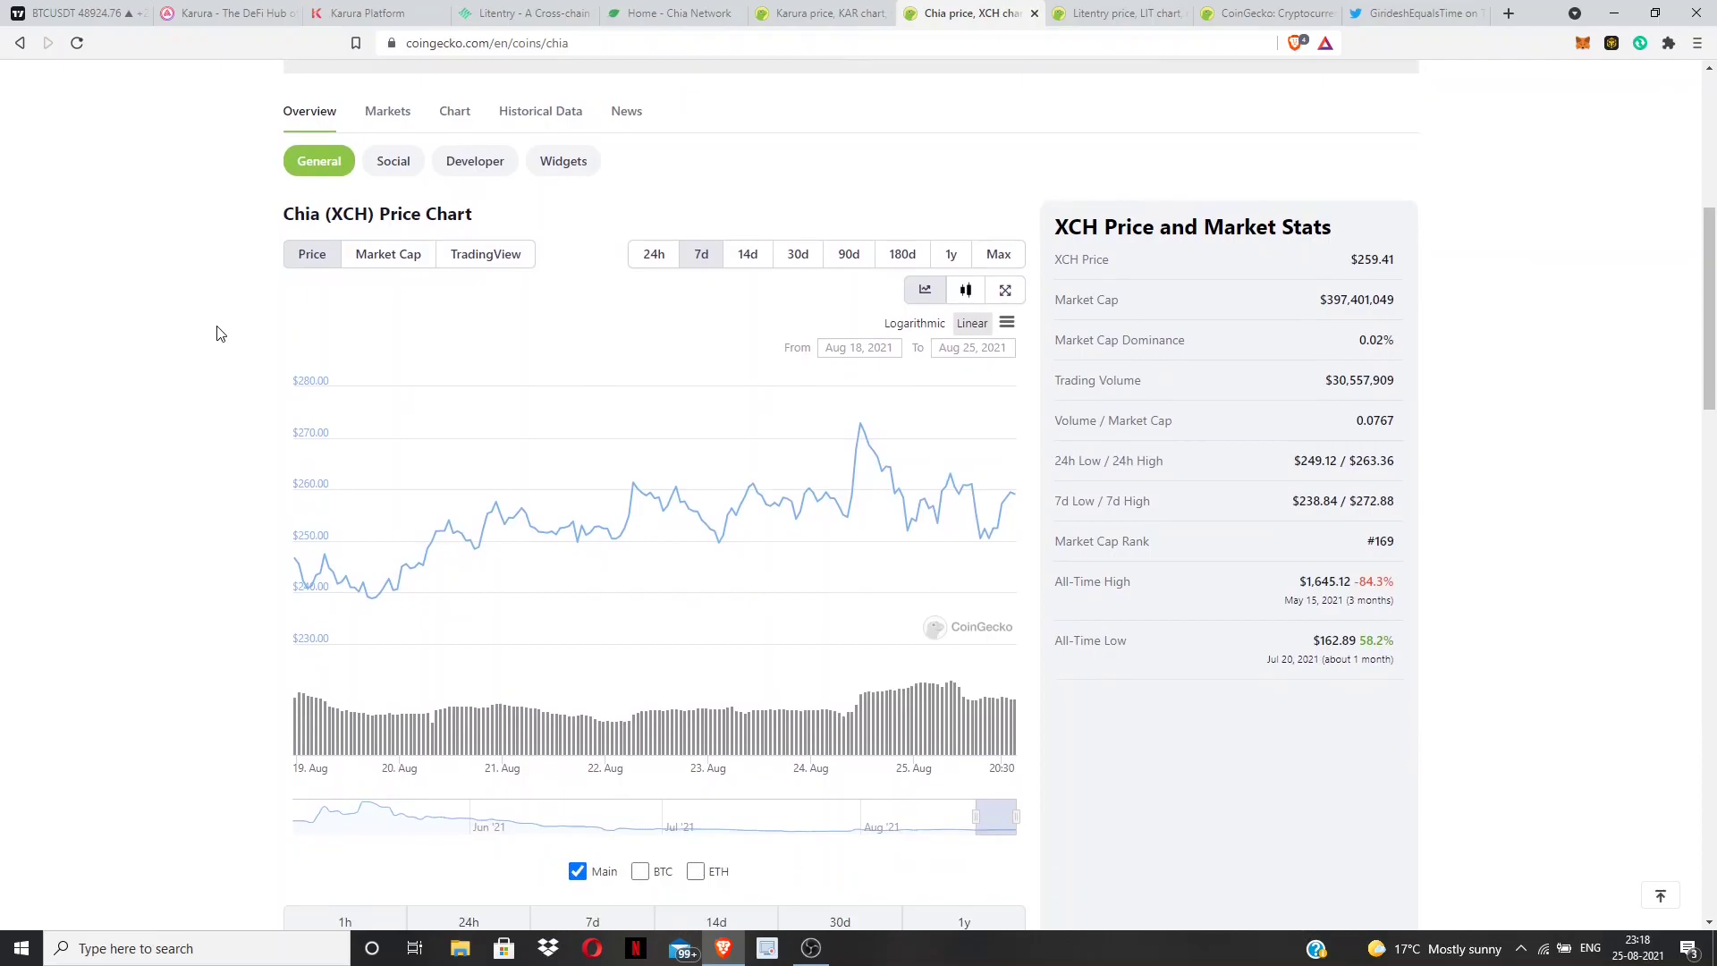
scroll(220, 333, "down", 3)
scroll(220, 333, "down", 1)
scroll(220, 334, "up", 2)
scroll(221, 333, "up", 2)
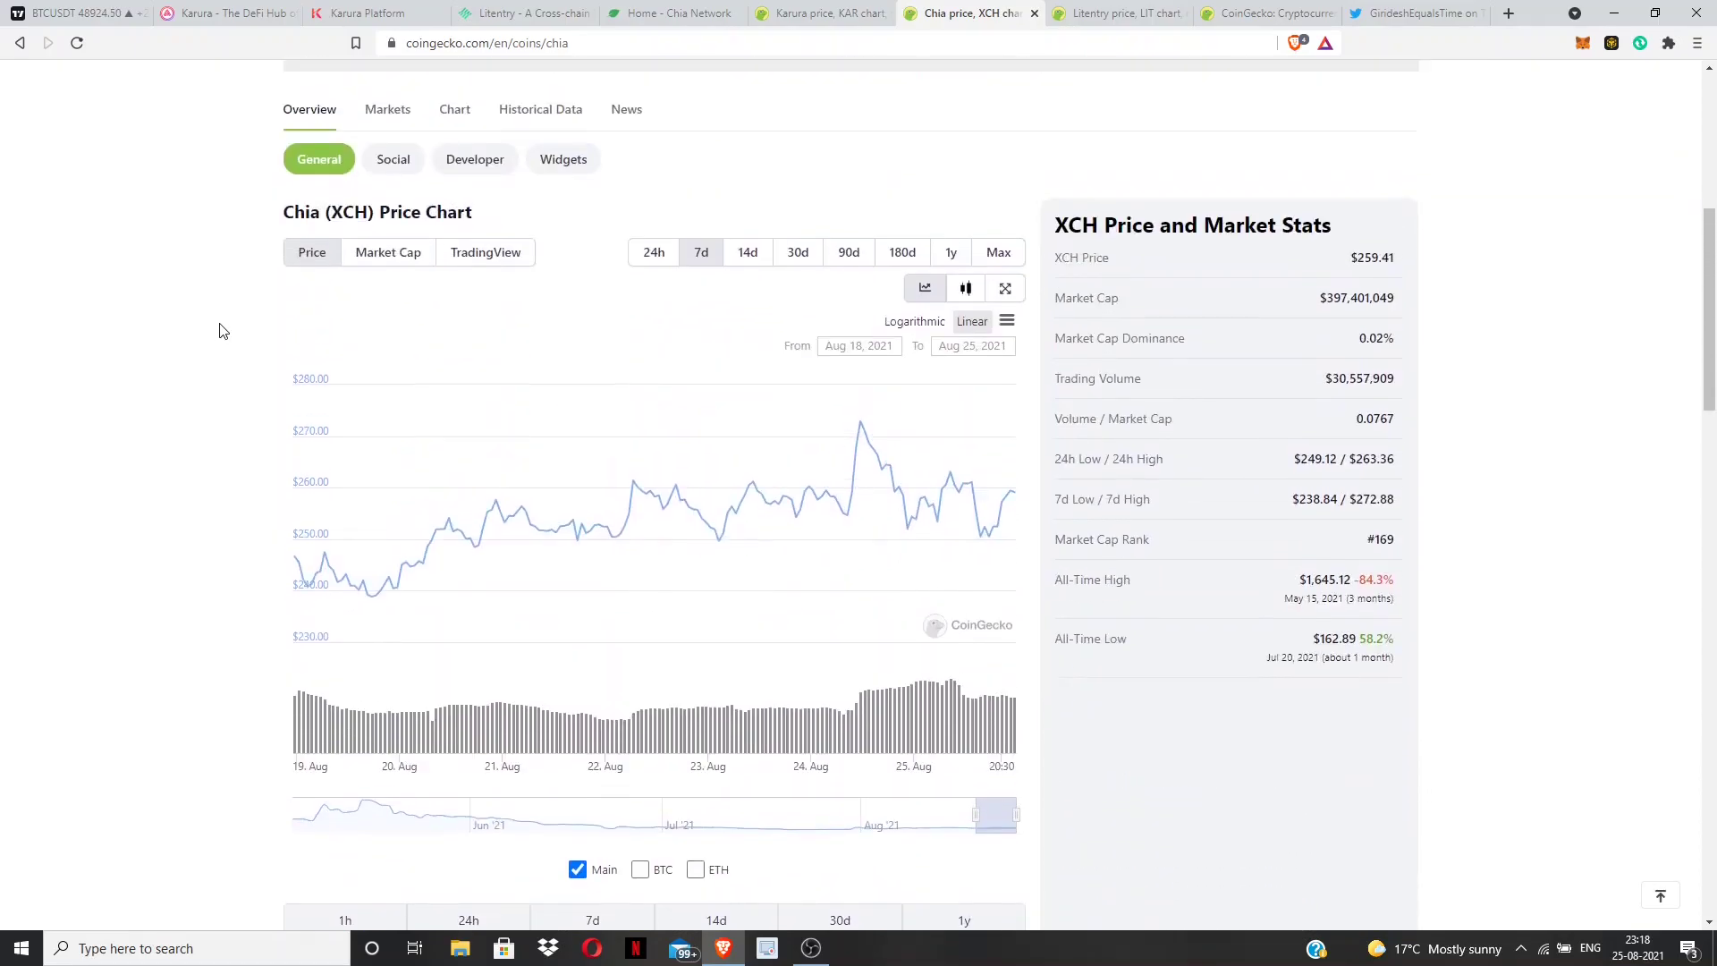
left_click(998, 252)
scroll(163, 483, "up", 1)
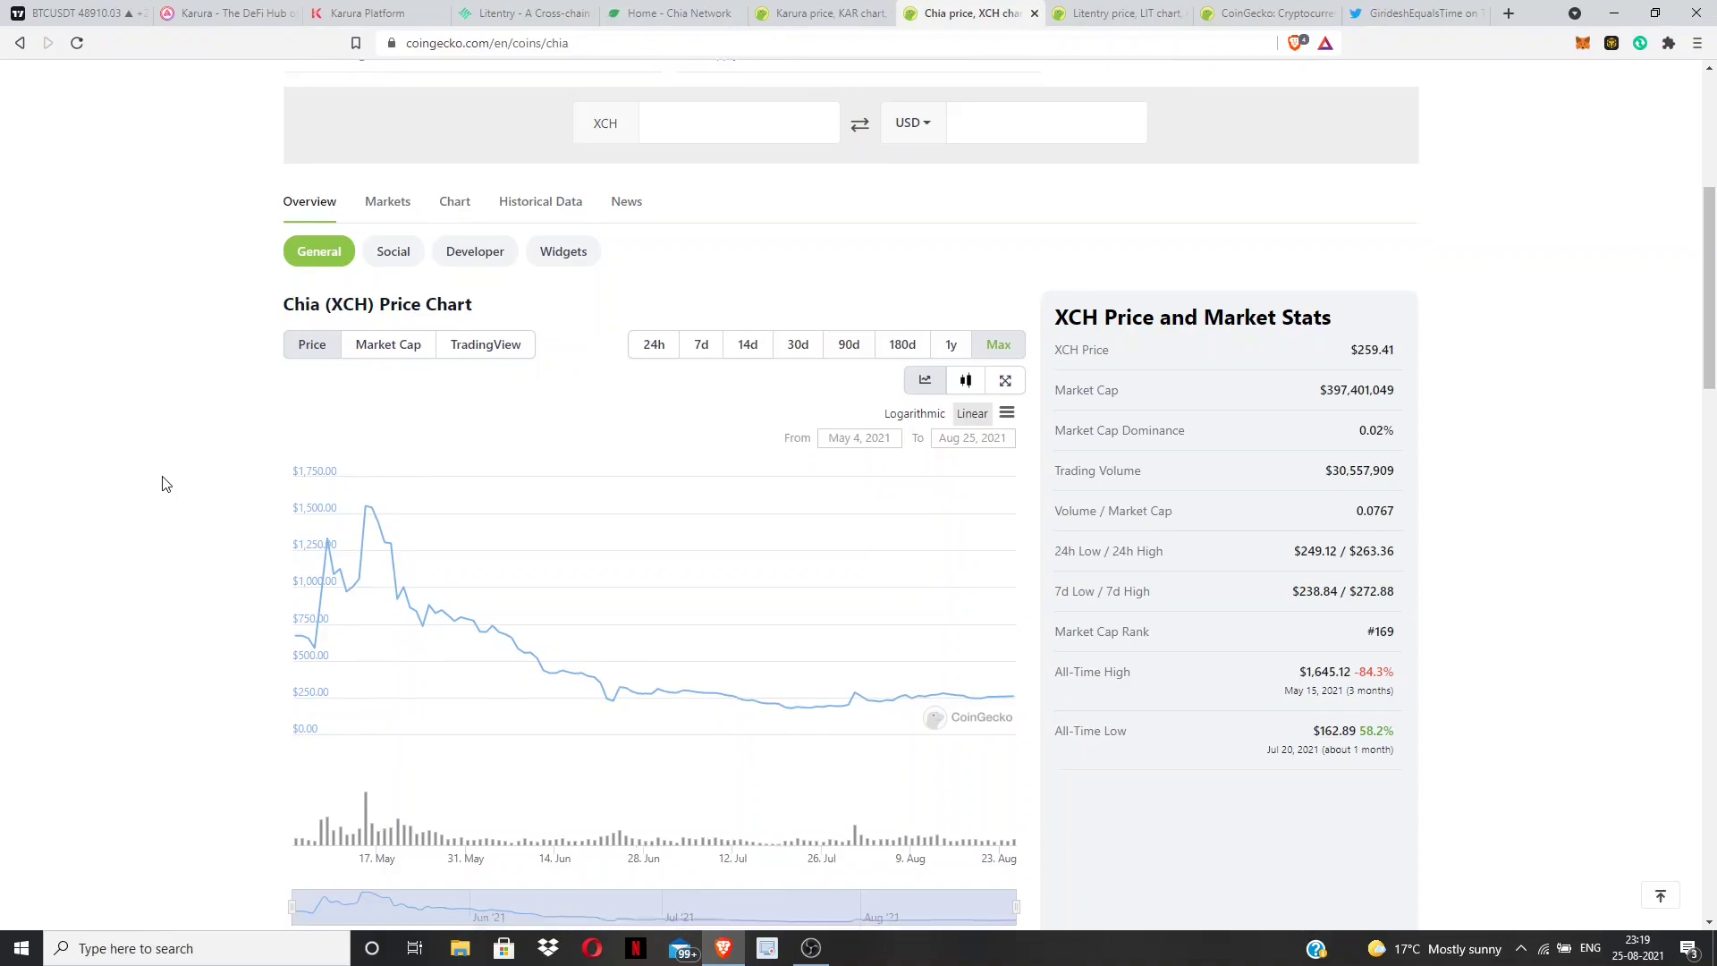
scroll(161, 483, "down", 3)
scroll(162, 483, "down", 3)
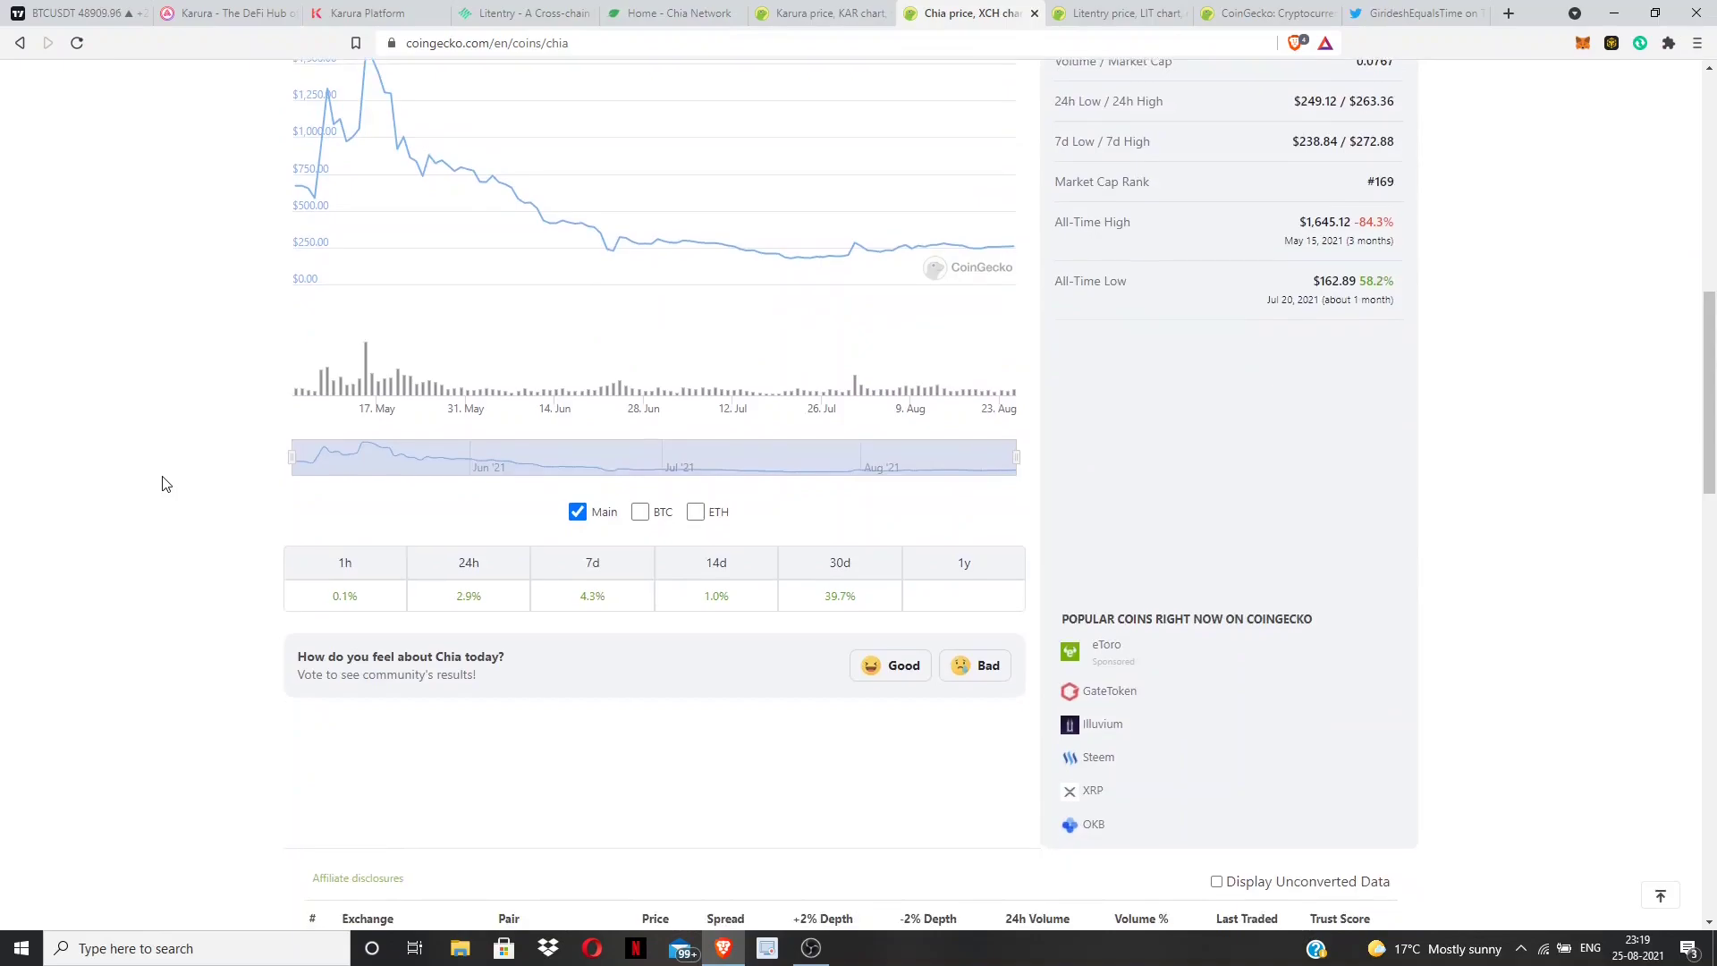
scroll(161, 483, "down", 3)
scroll(162, 484, "down", 2)
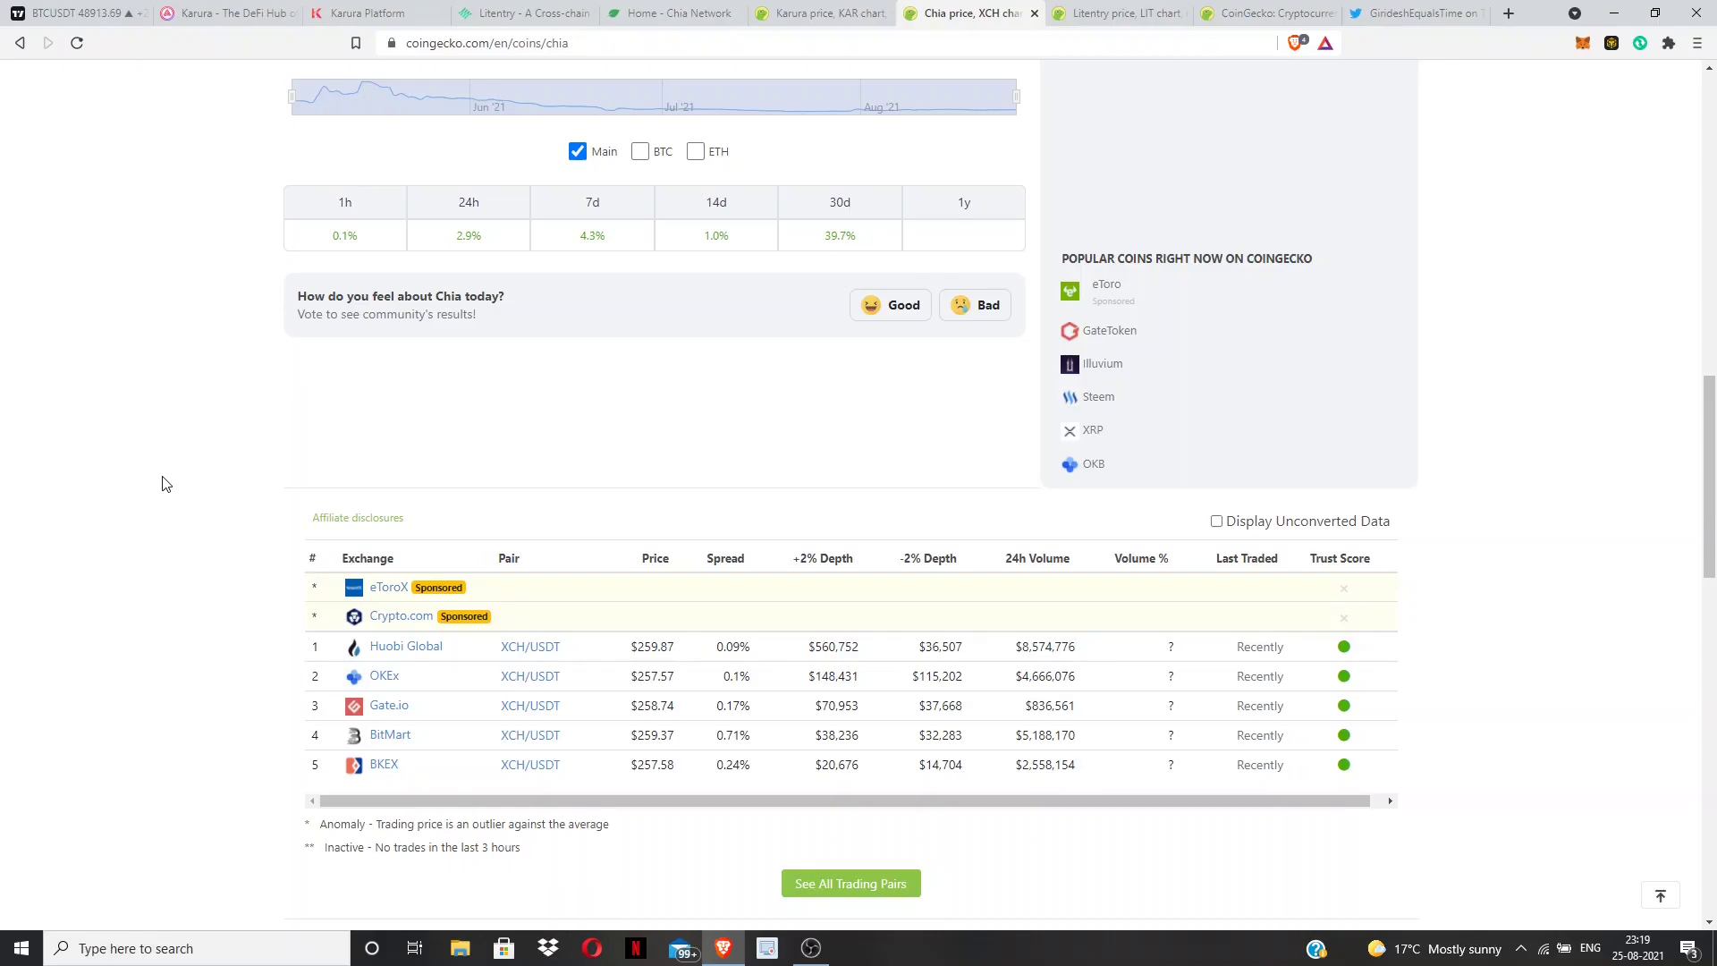
scroll(161, 483, "up", 5)
scroll(162, 483, "up", 5)
key("ctrl+Tab")
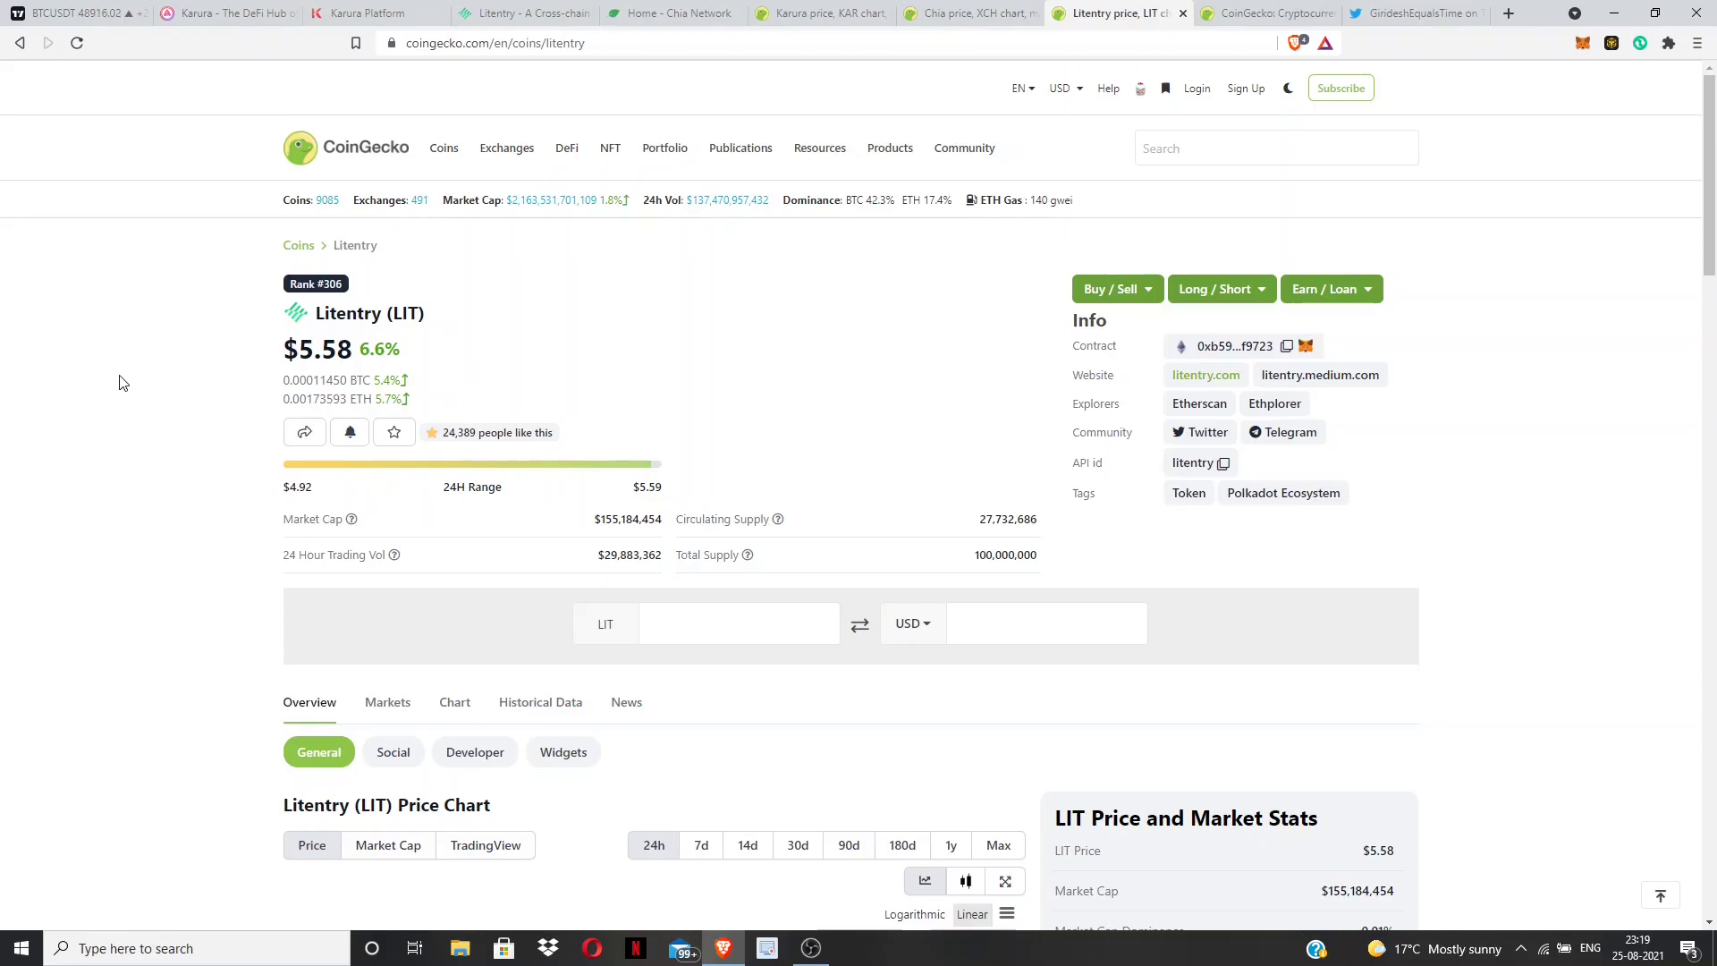
scroll(120, 382, "down", 3)
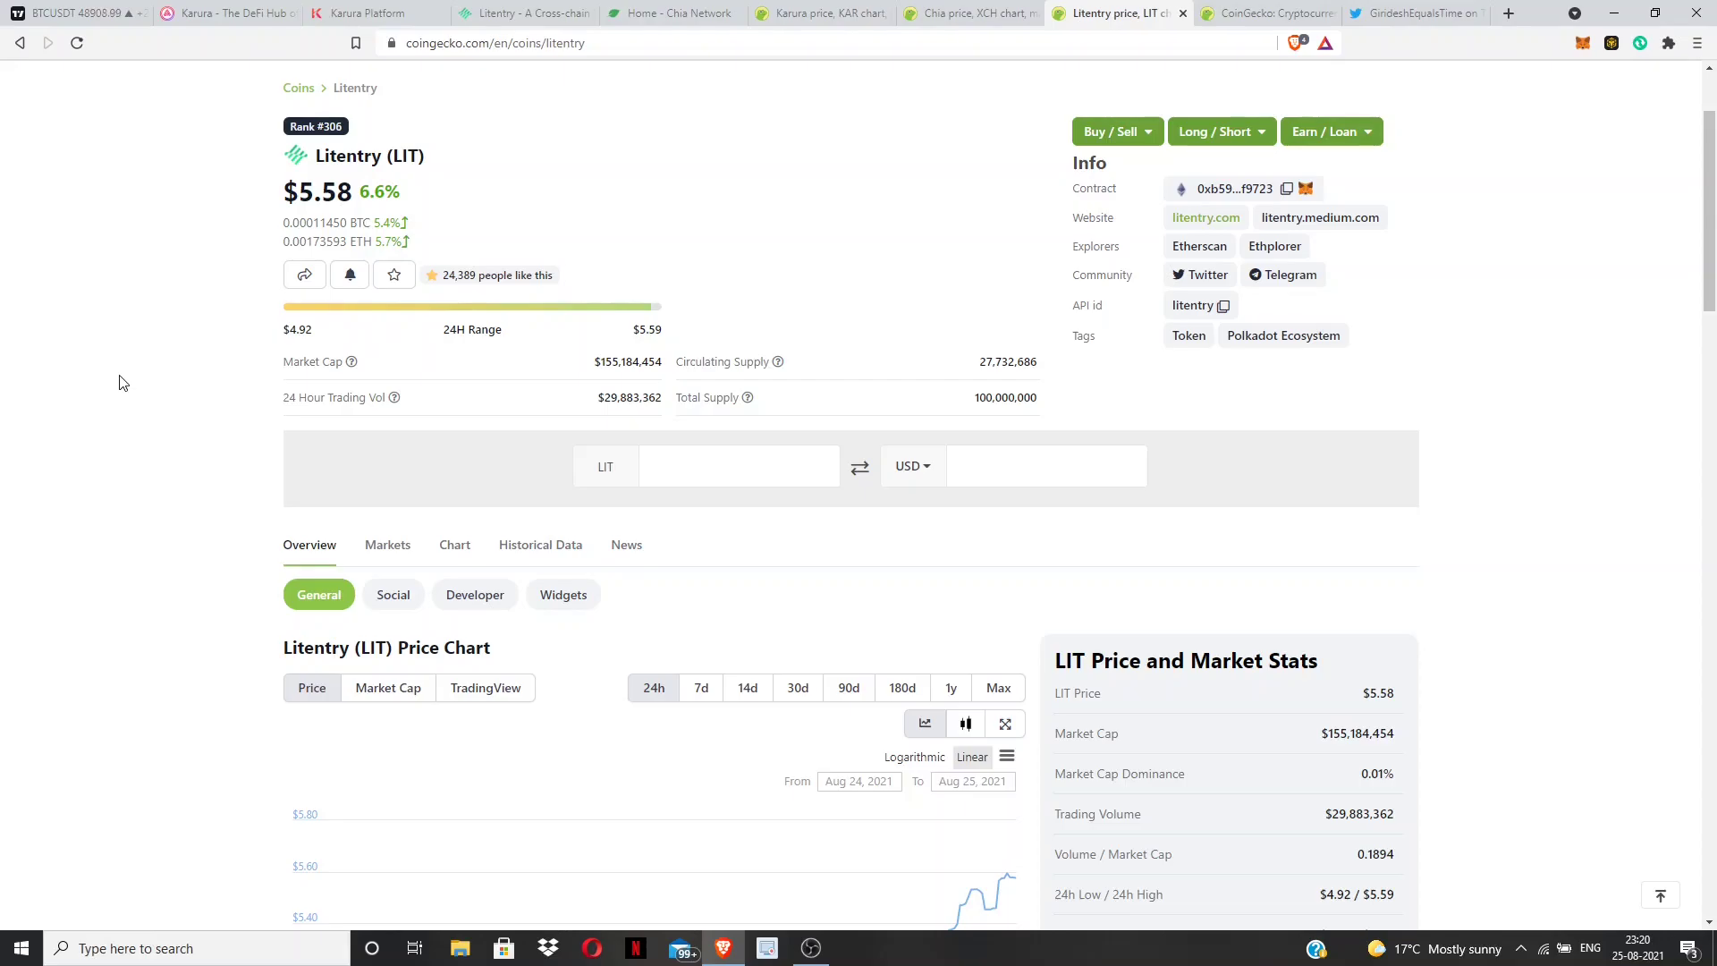
scroll(119, 382, "down", 3)
scroll(120, 381, "down", 2)
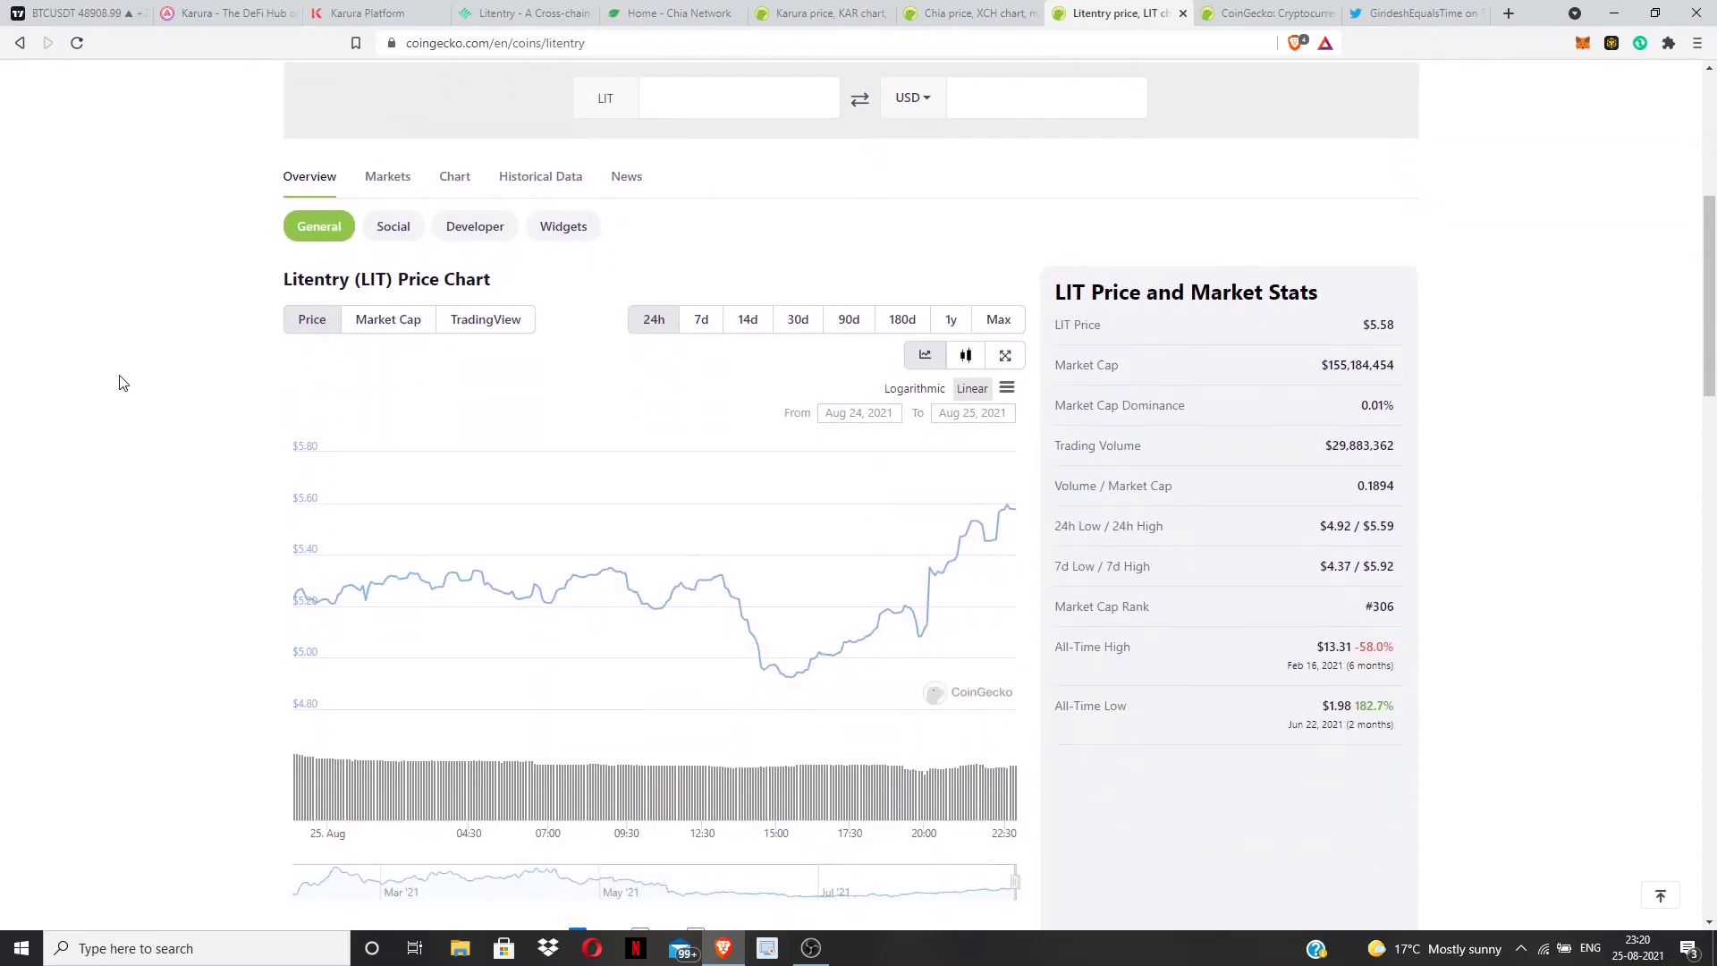
scroll(120, 383, "down", 2)
scroll(119, 382, "down", 1)
scroll(184, 600, "up", 2)
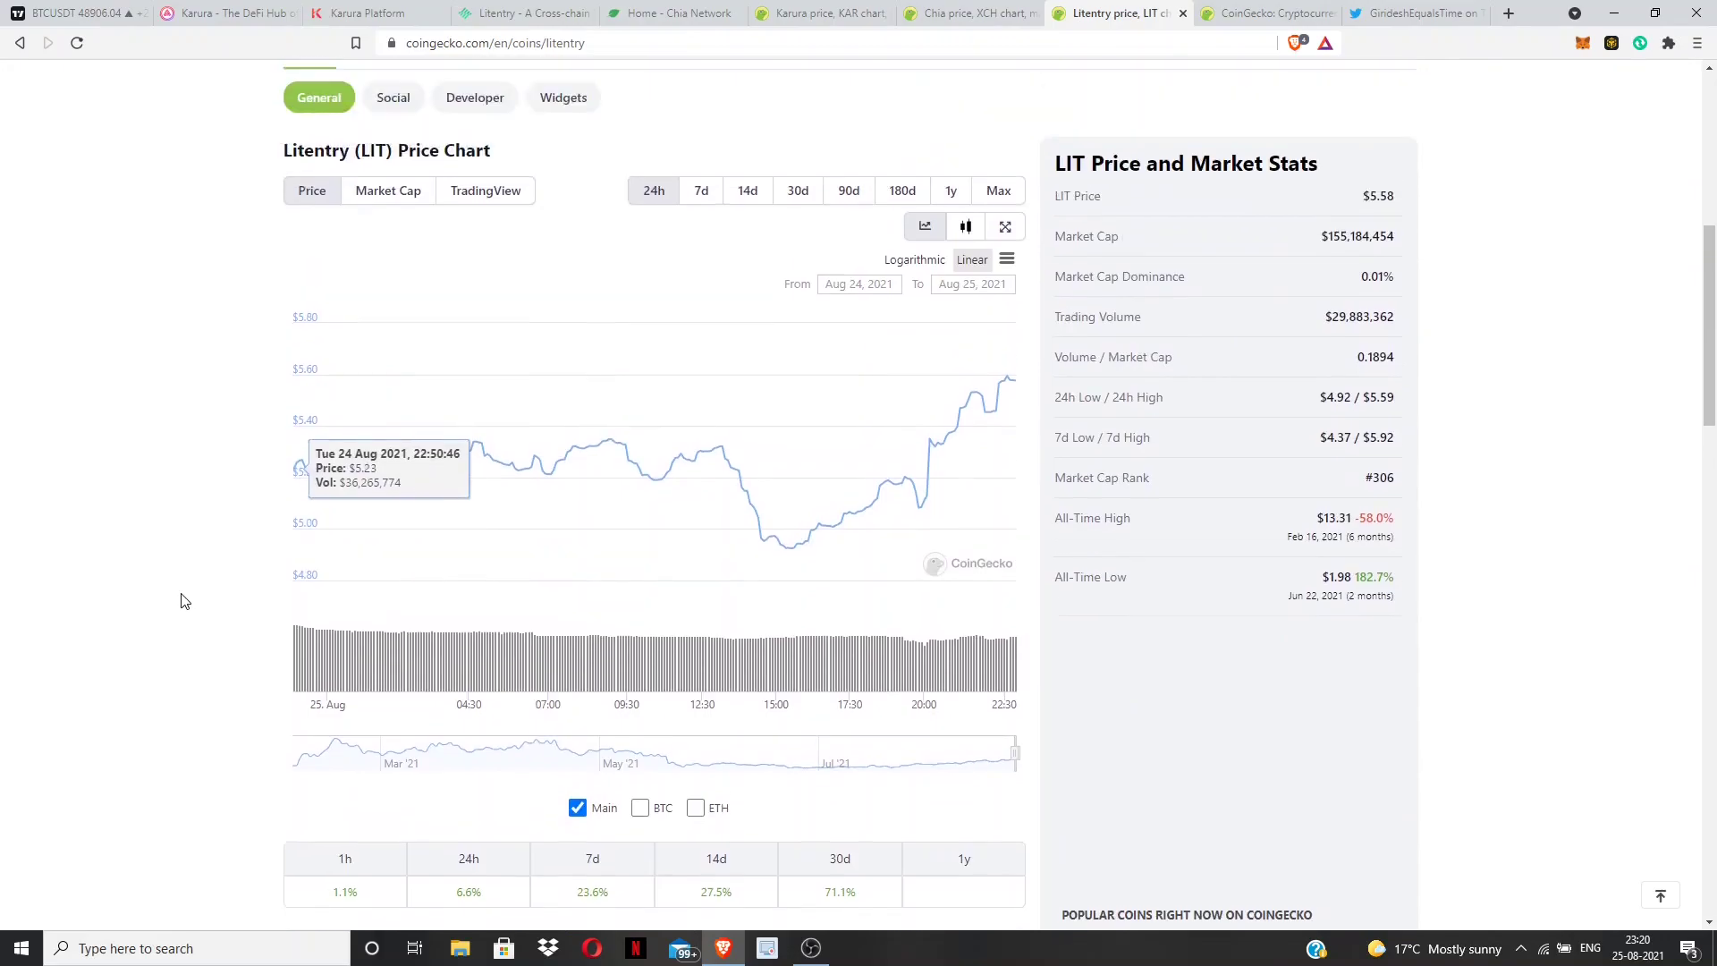
scroll(183, 599, "up", 1)
scroll(184, 600, "up", 3)
scroll(184, 600, "up", 3)
scroll(184, 599, "up", 1)
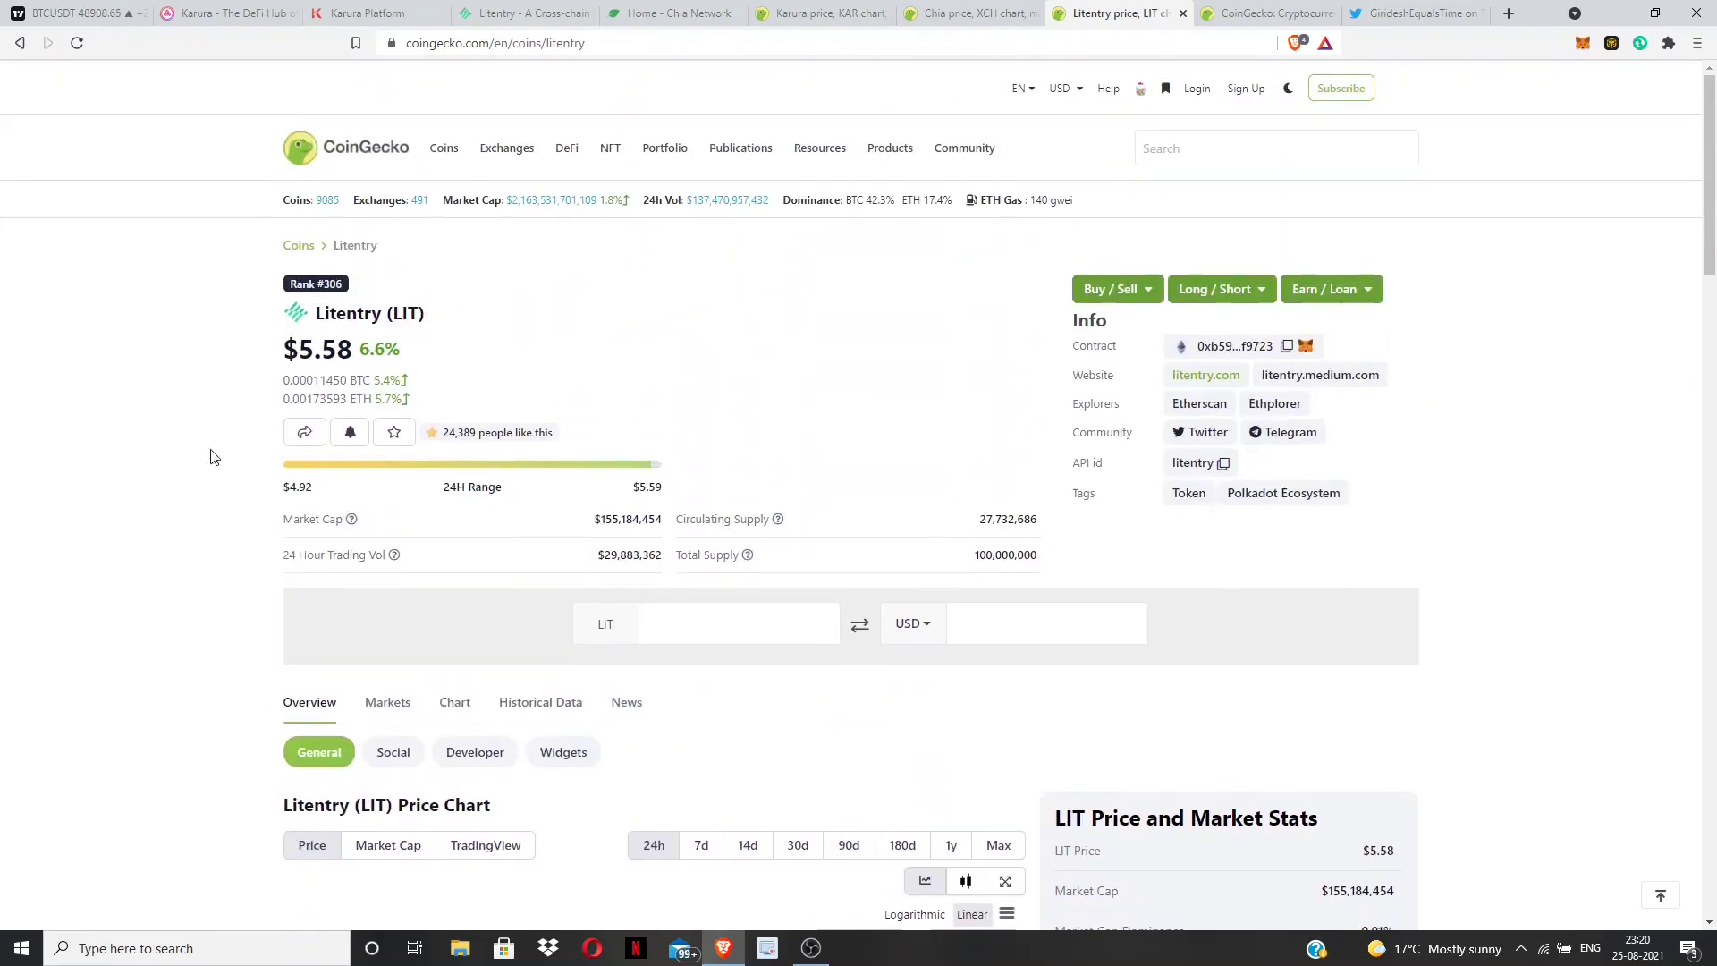
Switch to the litentry.com tab and view its Token Economics diagram
key("ctrl+4")
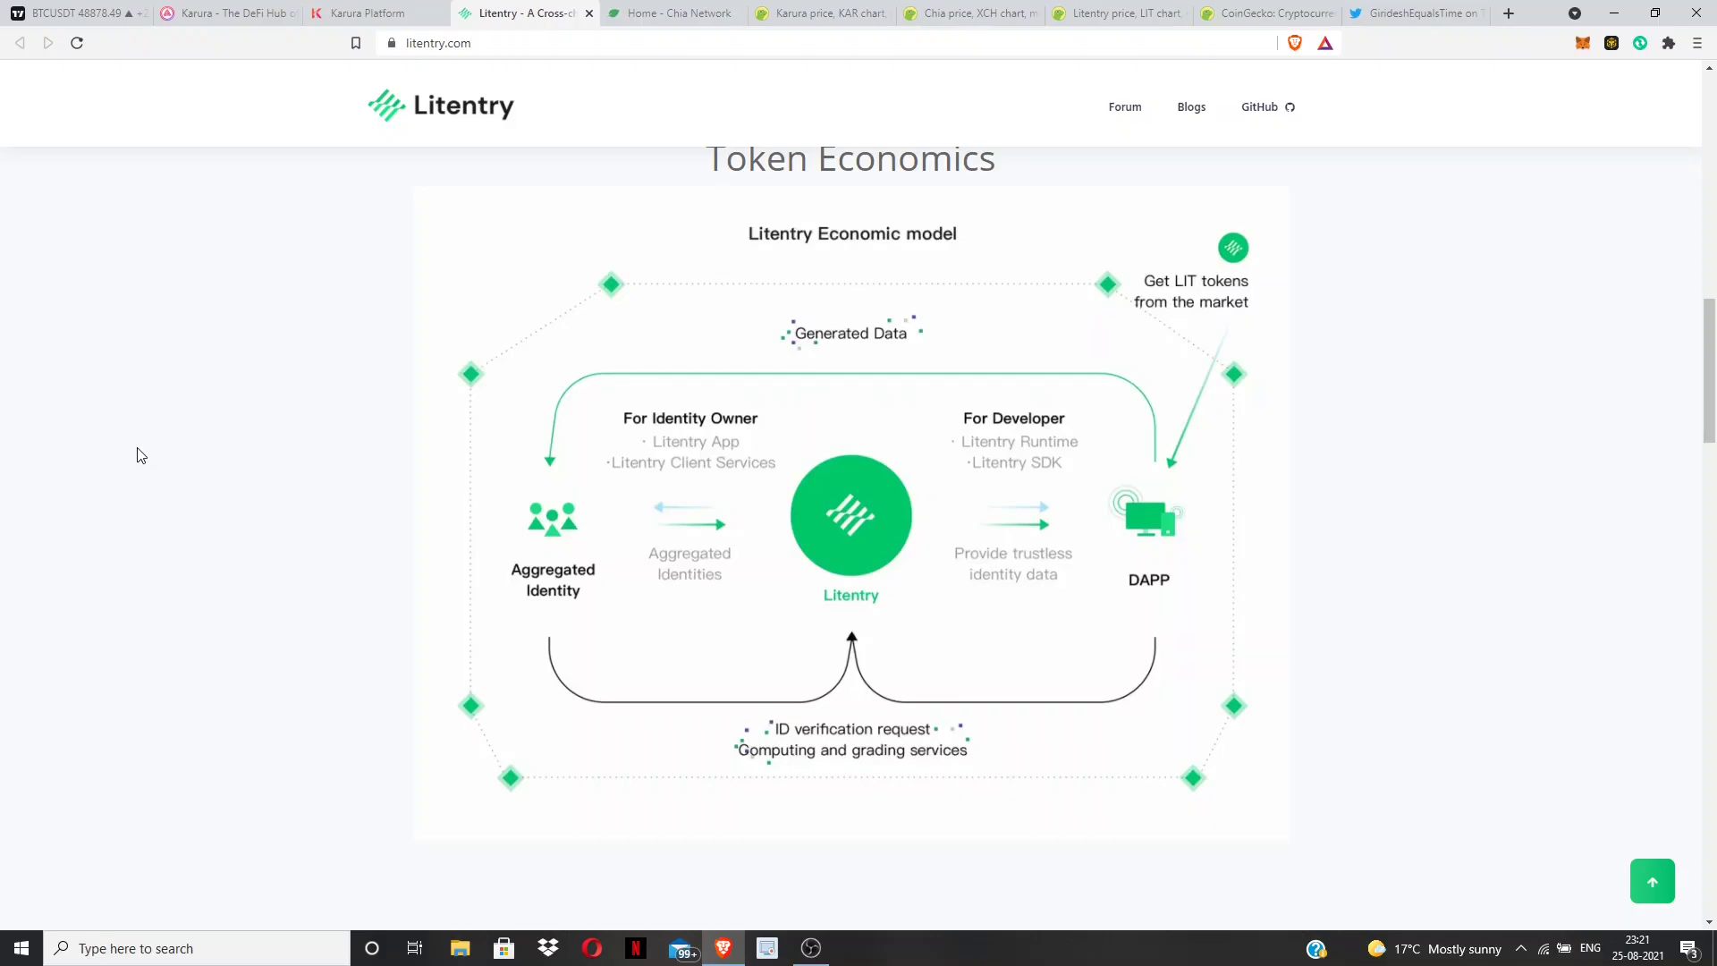
scroll(136, 455, "down", 8)
scroll(196, 557, "down", 2)
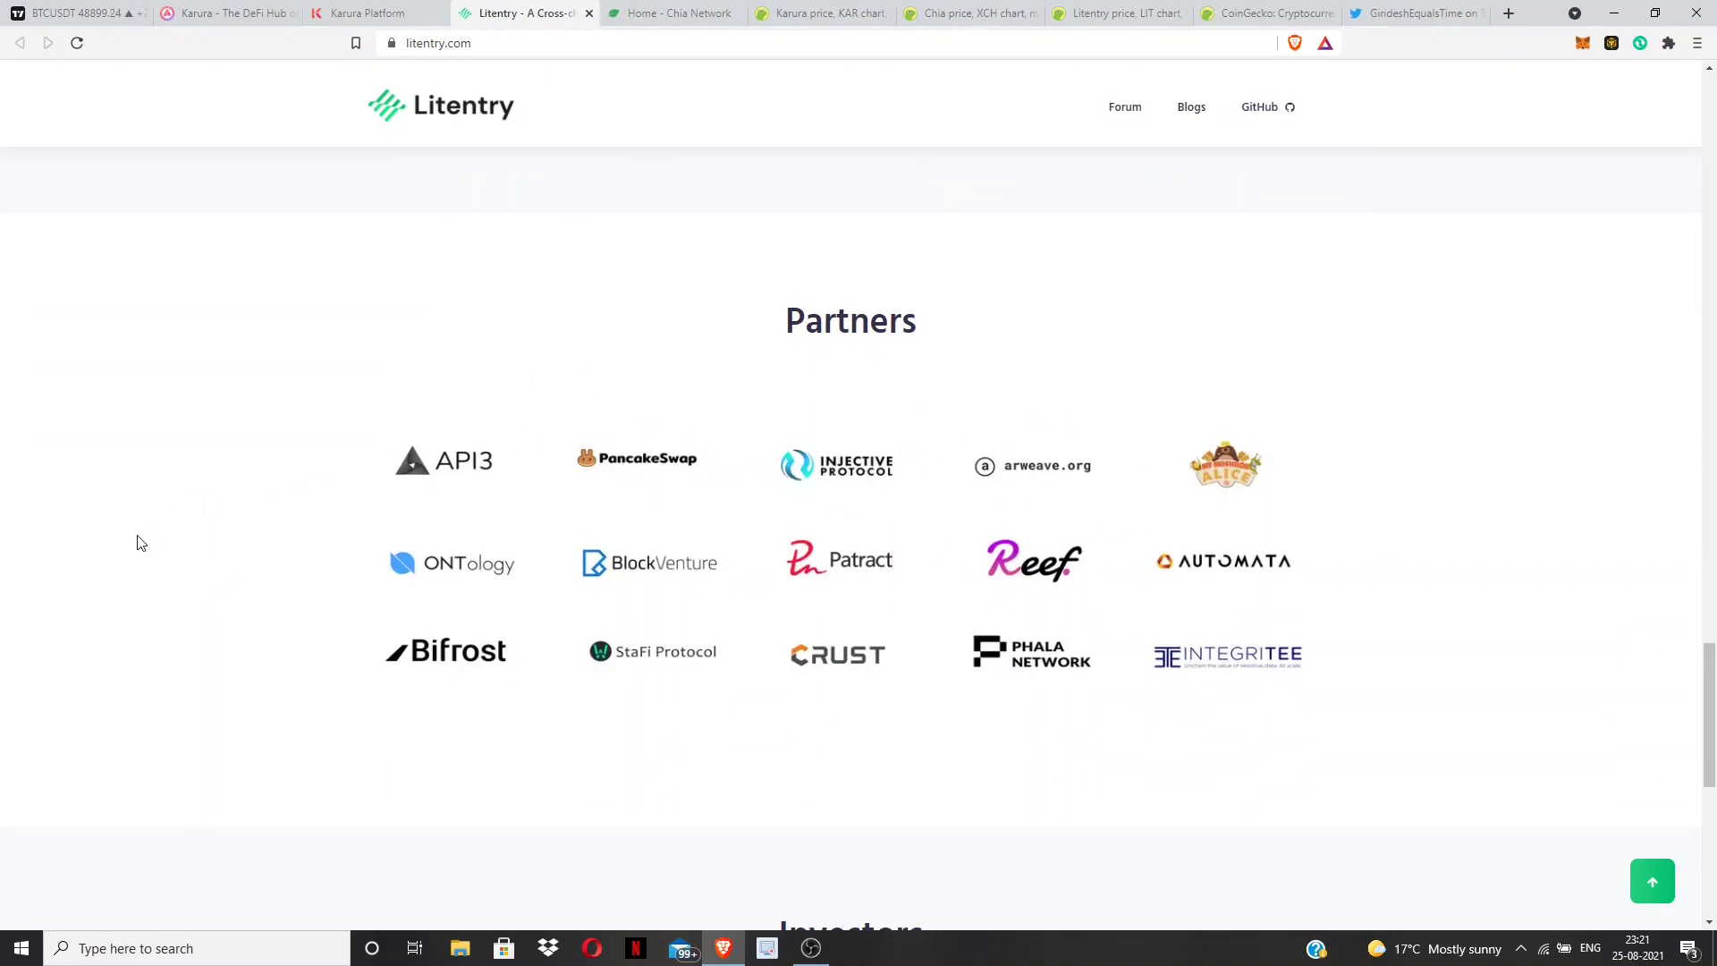
scroll(137, 542, "down", 3)
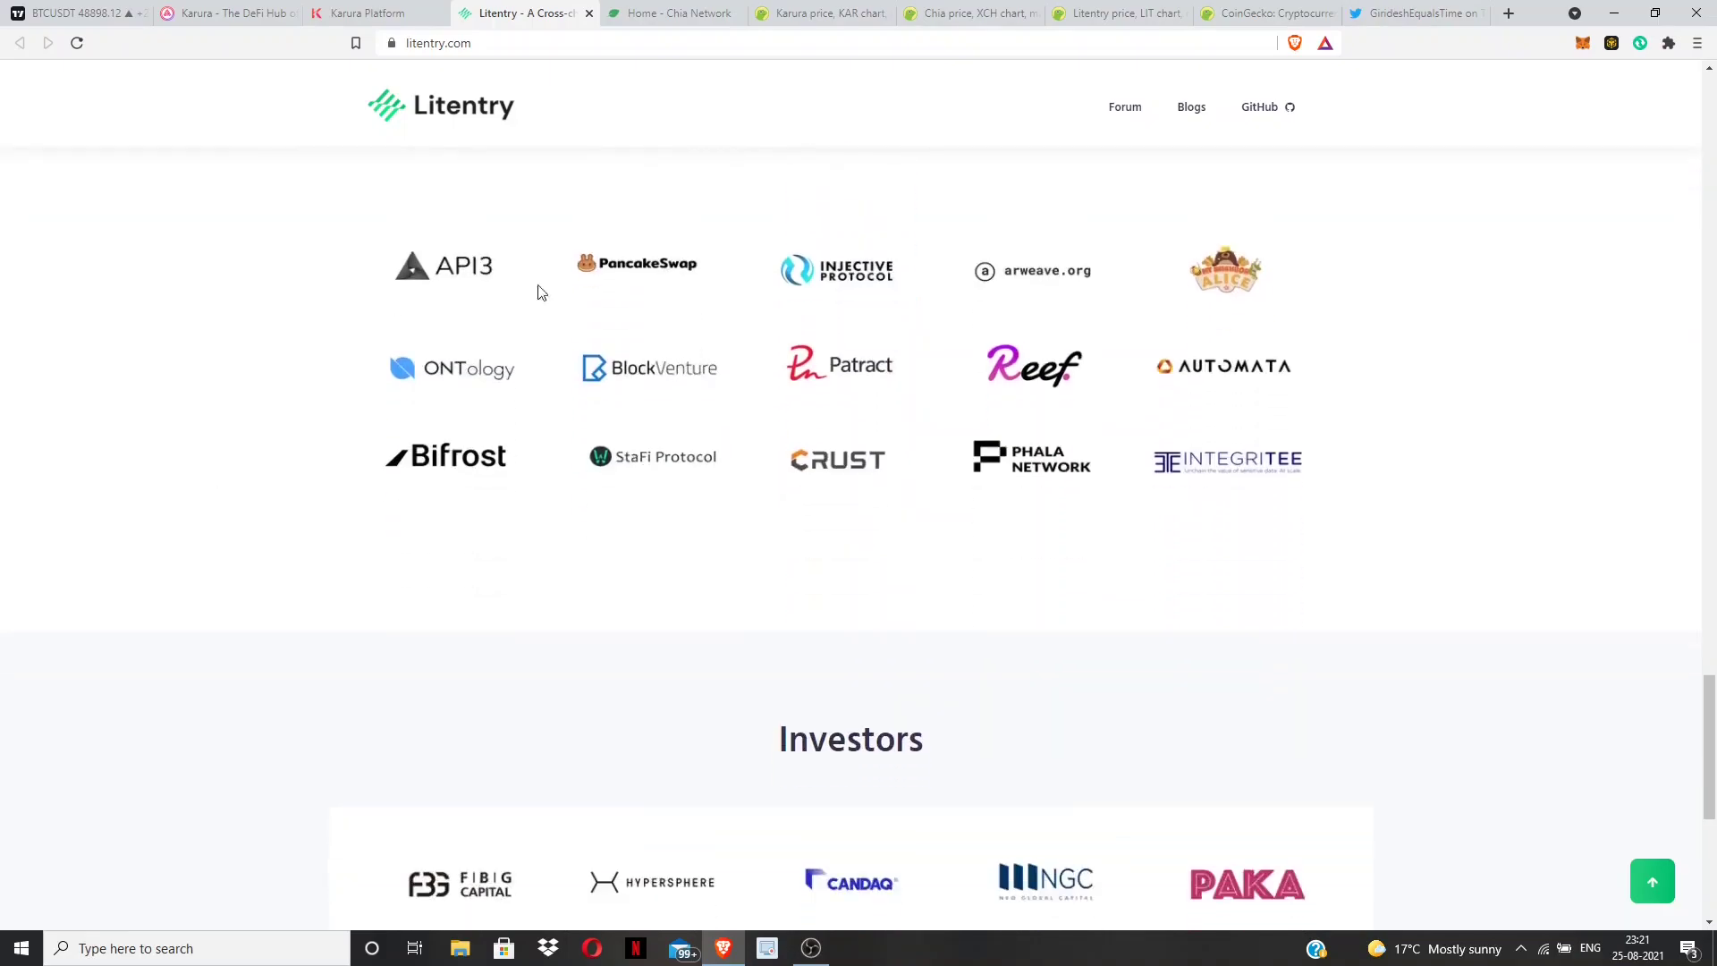
scroll(289, 514, "down", 2)
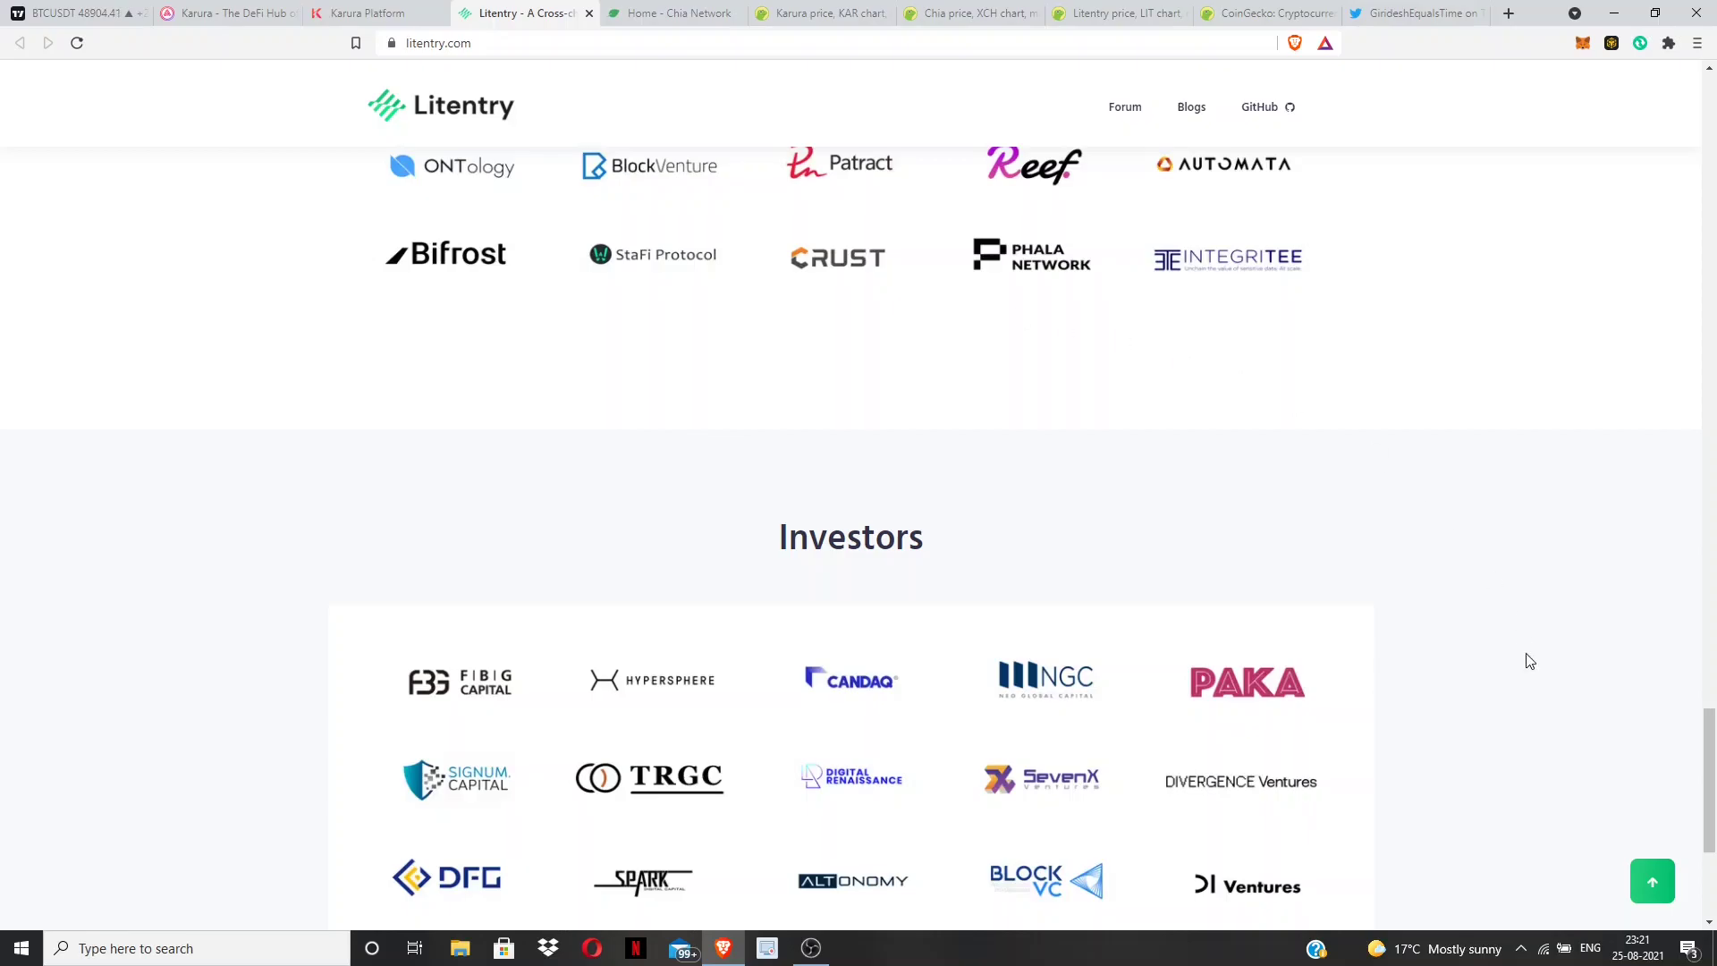
scroll(1529, 644, "down", 5)
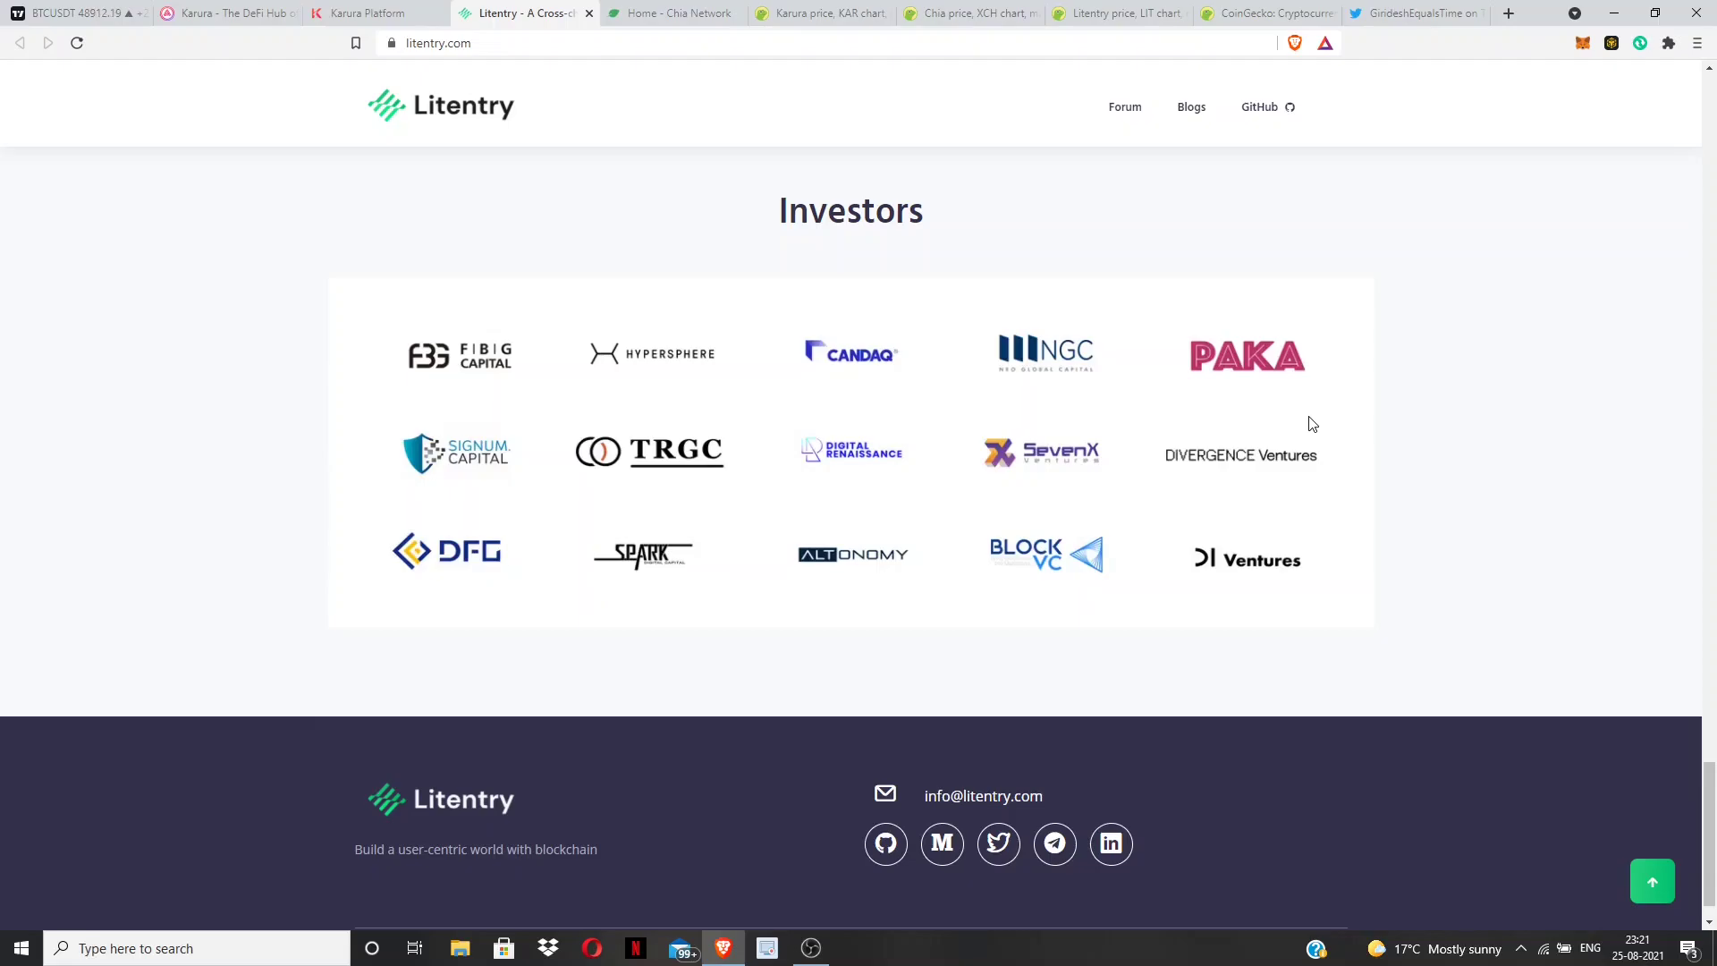
scroll(1486, 442, "up", 3)
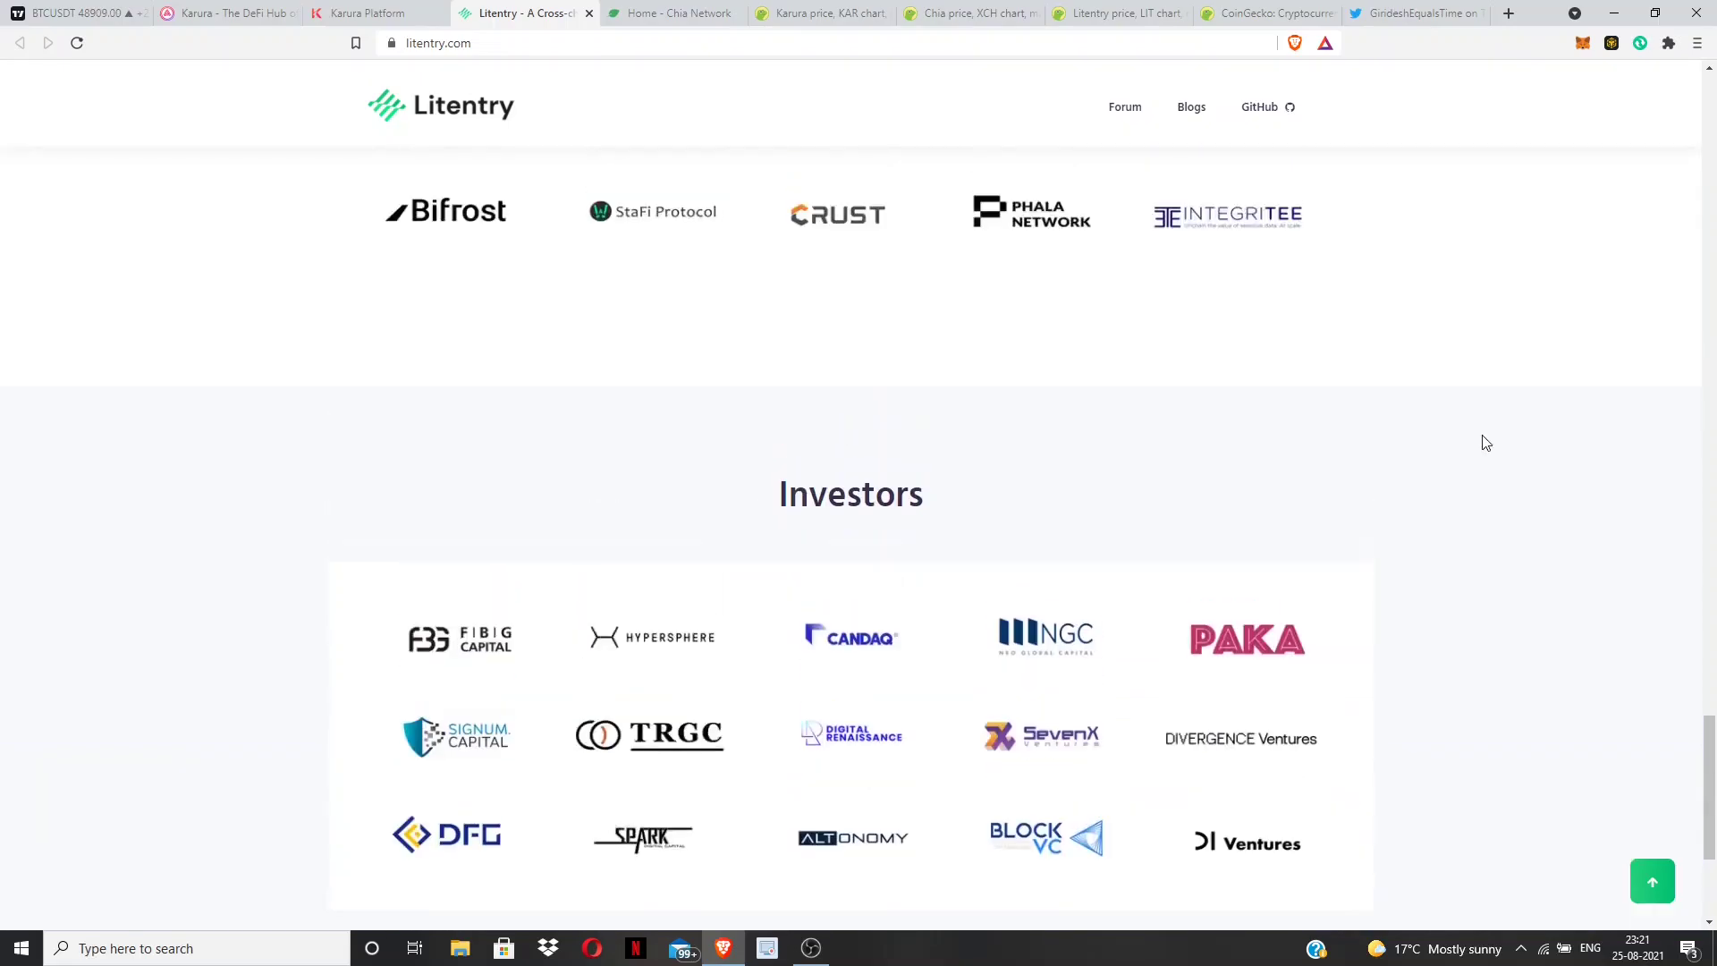
scroll(1484, 443, "up", 3)
scroll(1485, 442, "up", 3)
scroll(1485, 443, "up", 4)
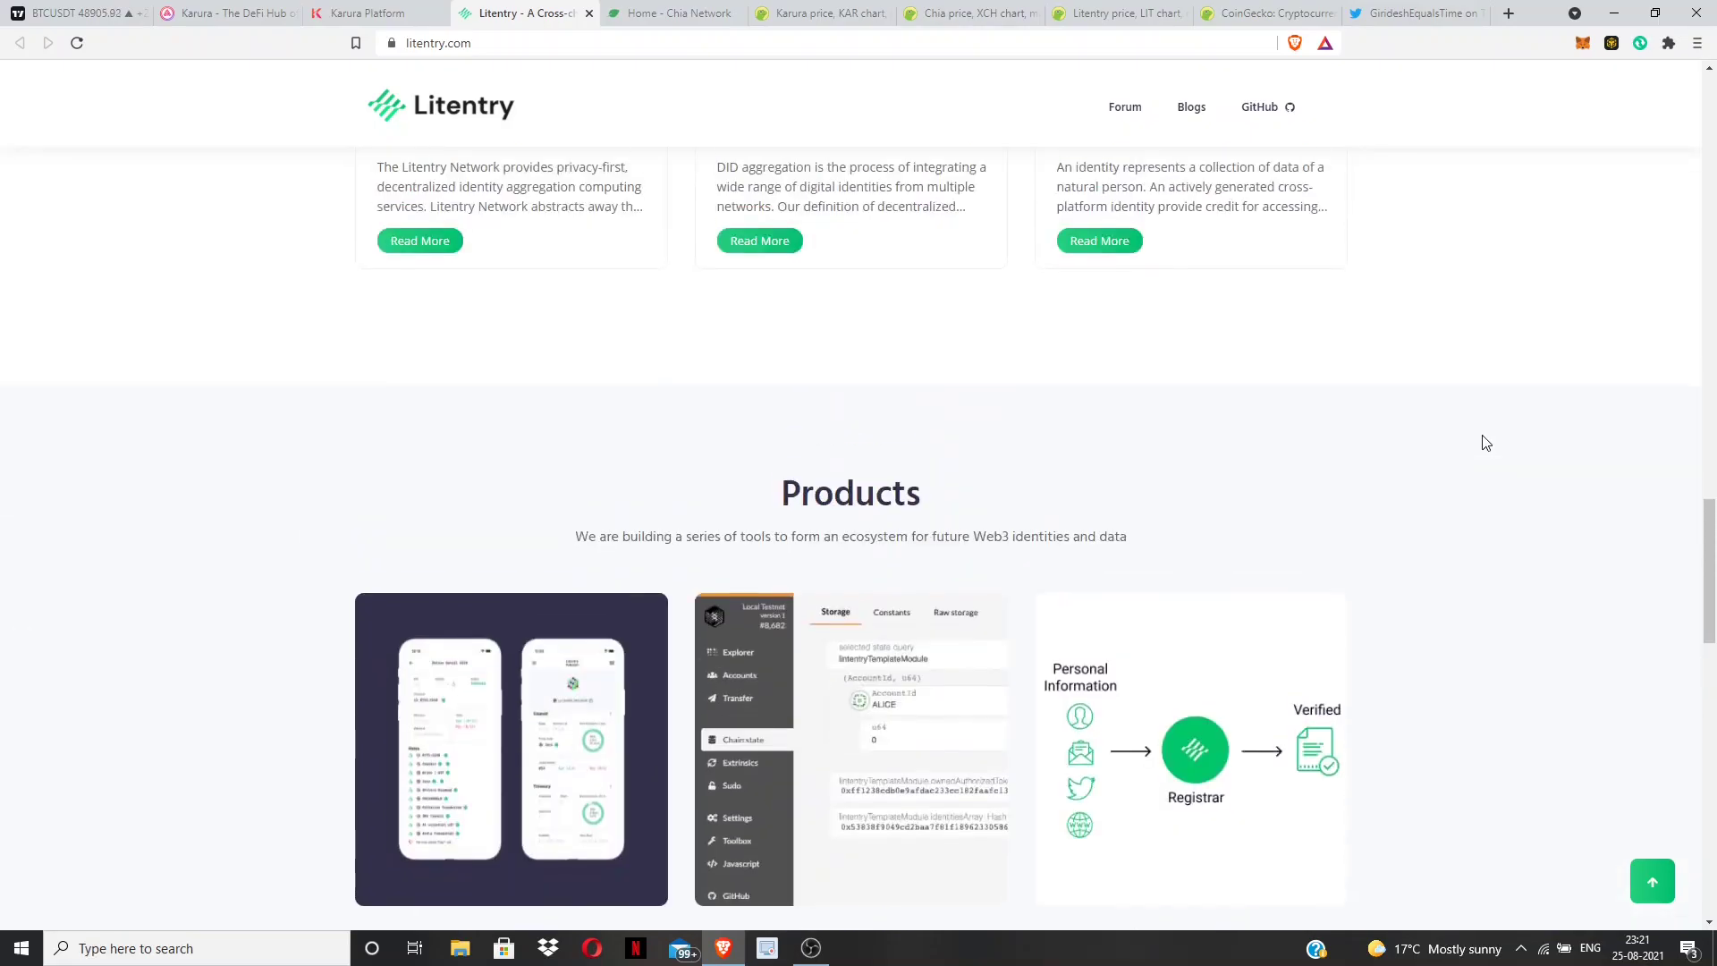
scroll(1486, 443, "down", 2)
scroll(1485, 443, "up", 3)
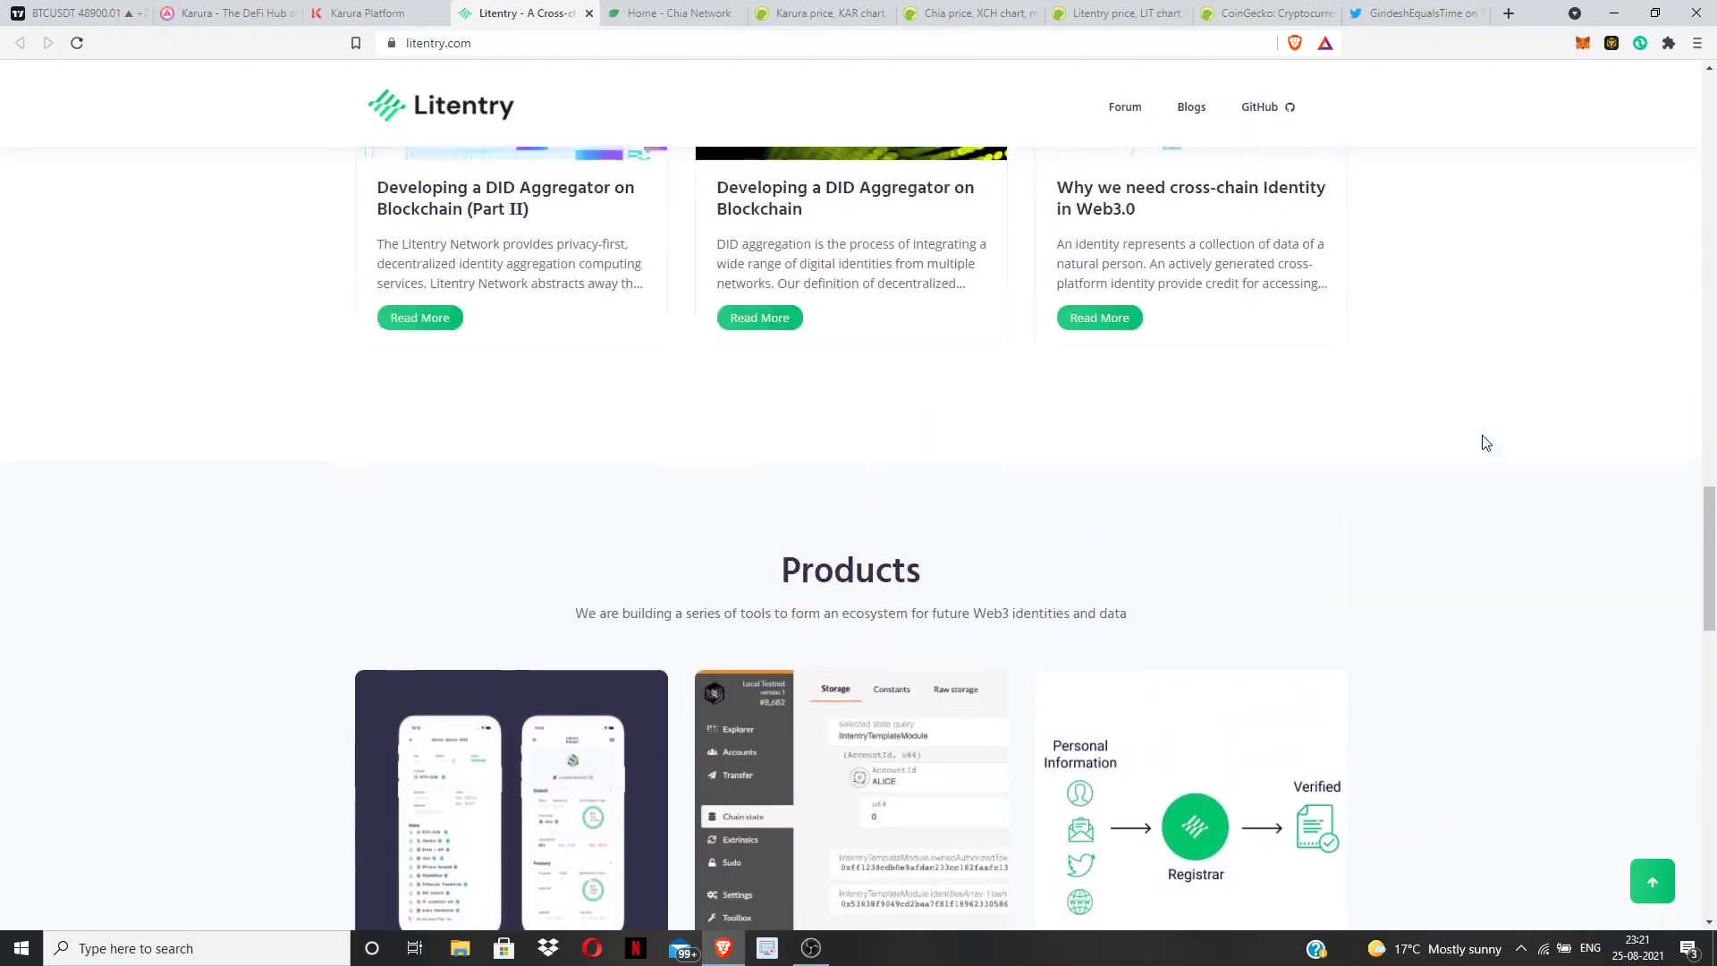
scroll(1485, 443, "up", 3)
Return to Litentry's CoinGecko tab and set the price chart to Max (Feb 4–Aug 25, 2021)
left_click(1120, 11)
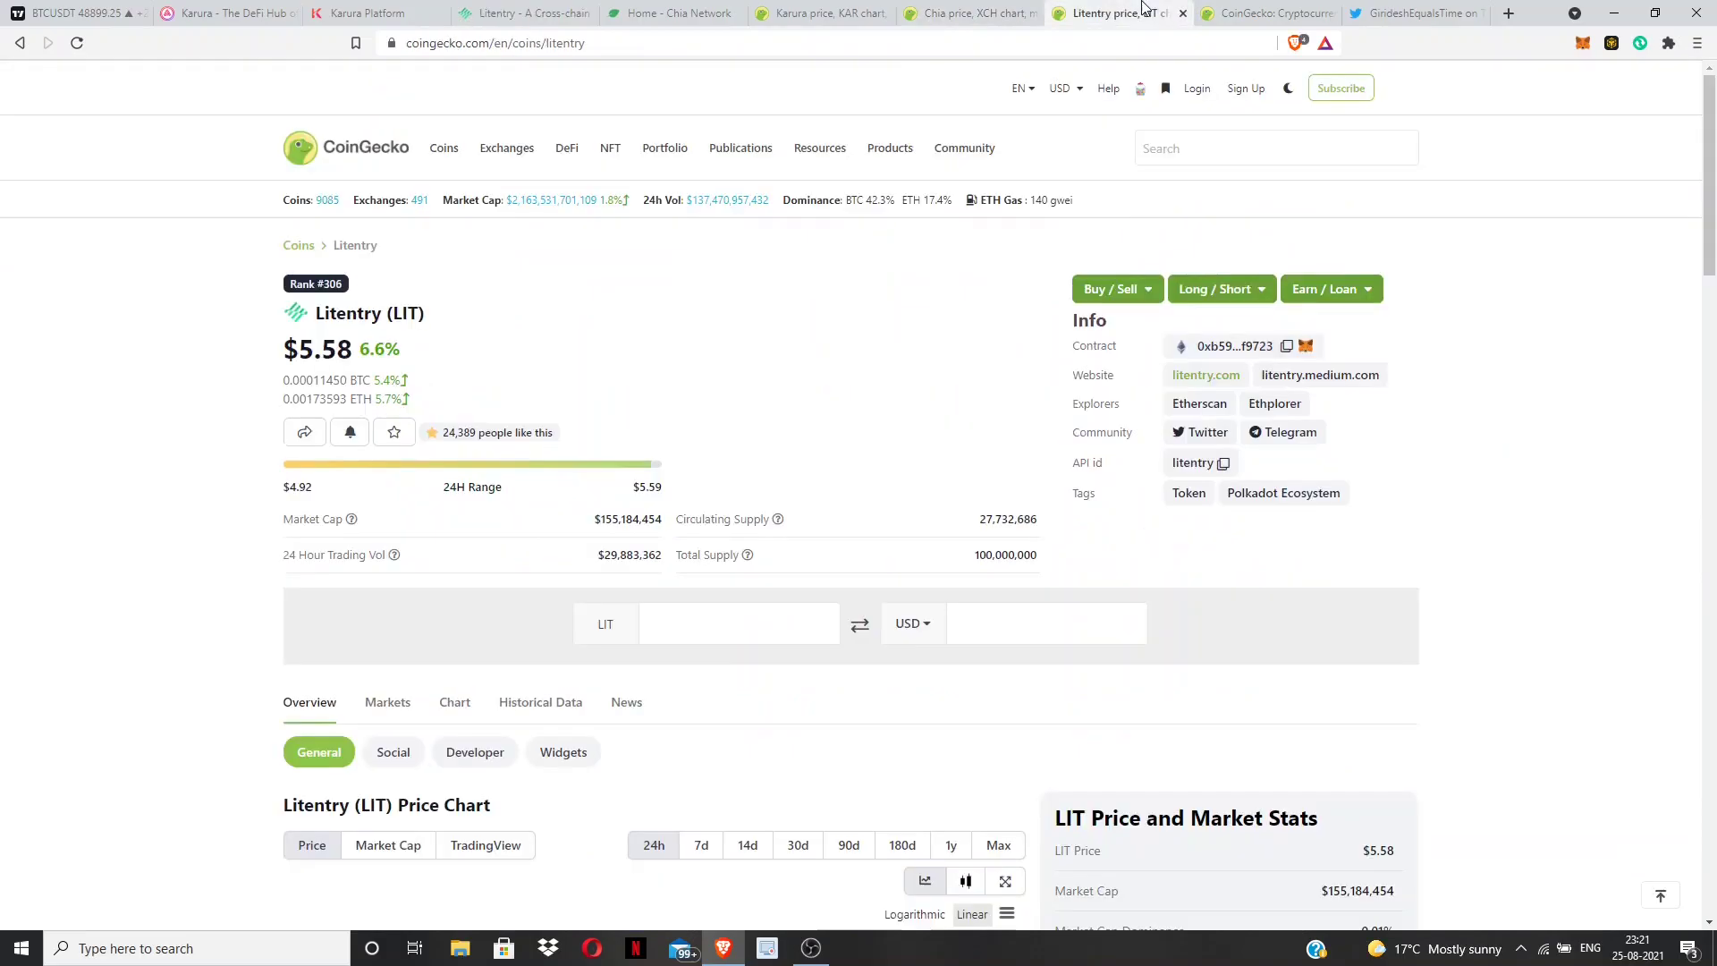
scroll(209, 427, "down", 5)
scroll(208, 428, "down", 4)
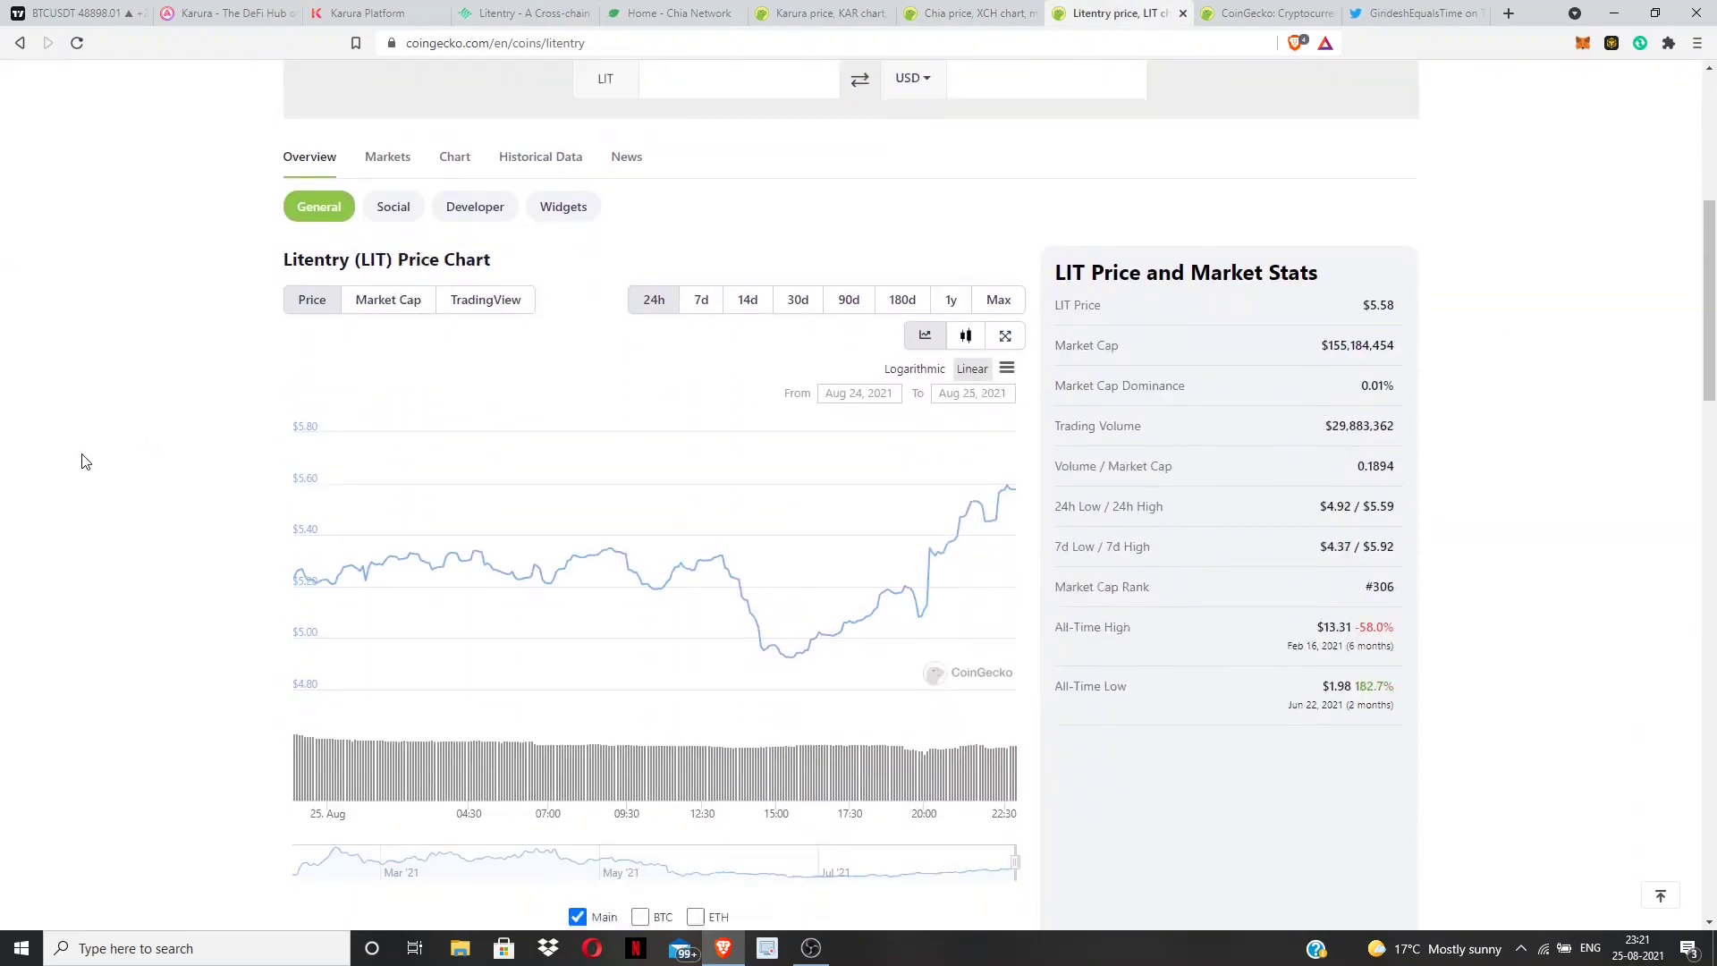
left_click(998, 239)
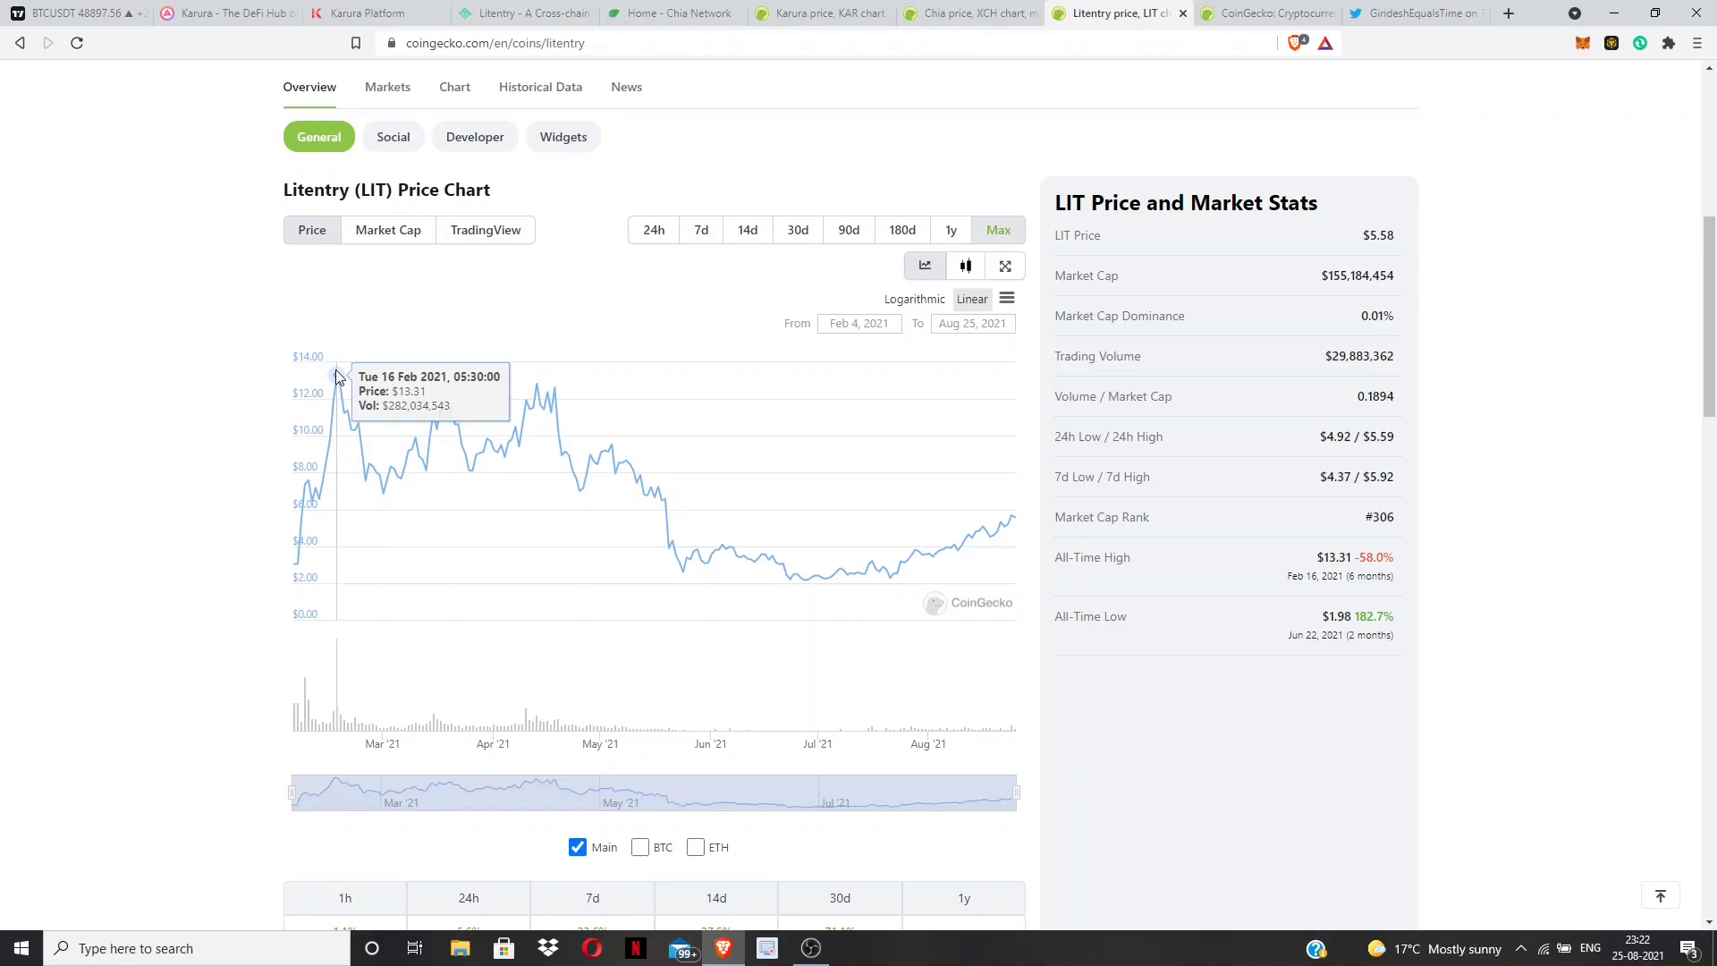
scroll(26, 467, "down", 2)
scroll(26, 466, "down", 2)
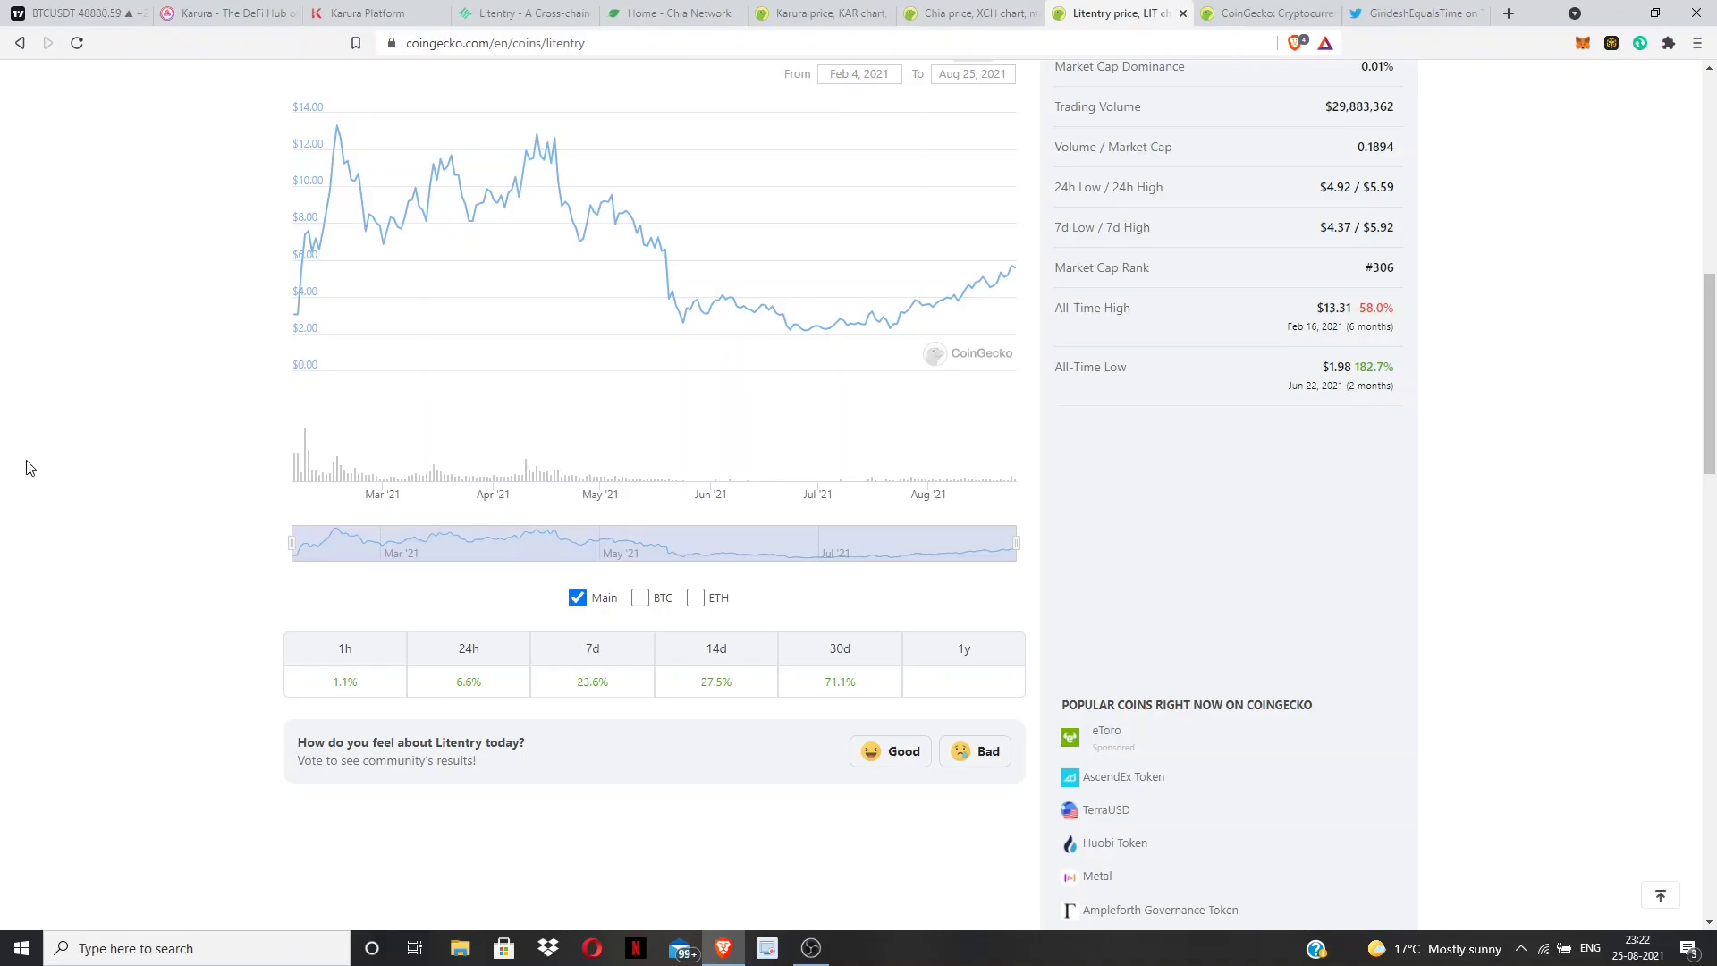
scroll(27, 467, "up", 2)
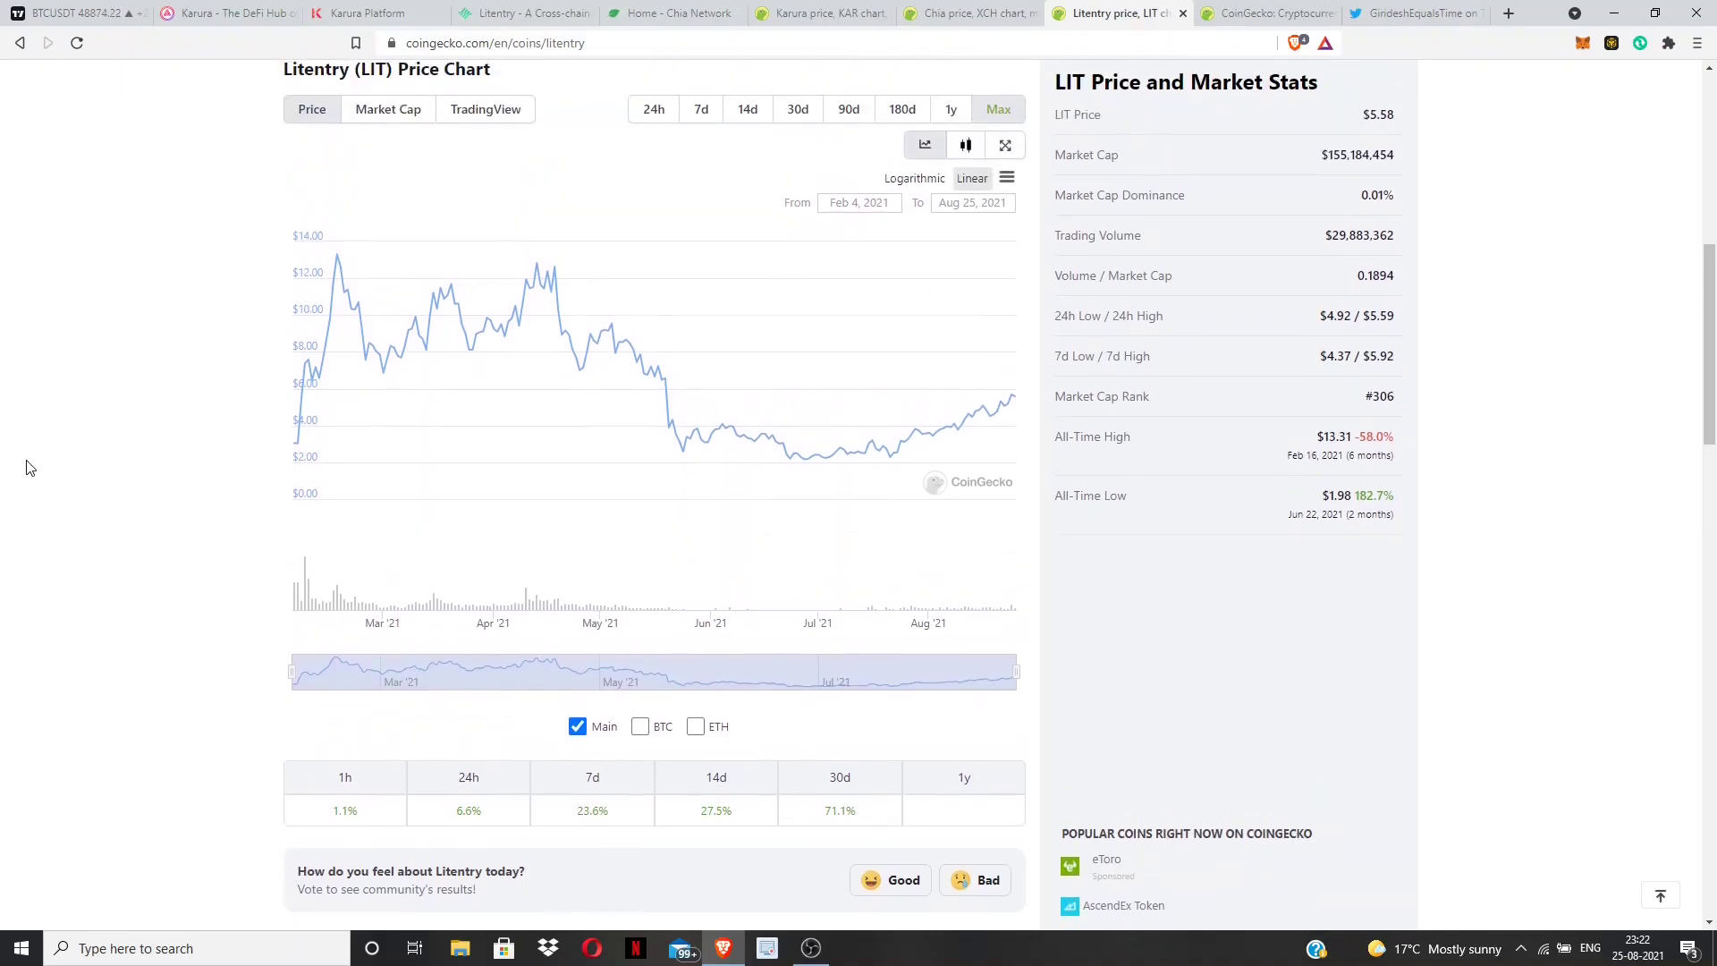
scroll(29, 467, "up", 3)
scroll(29, 468, "up", 2)
scroll(28, 468, "down", 3)
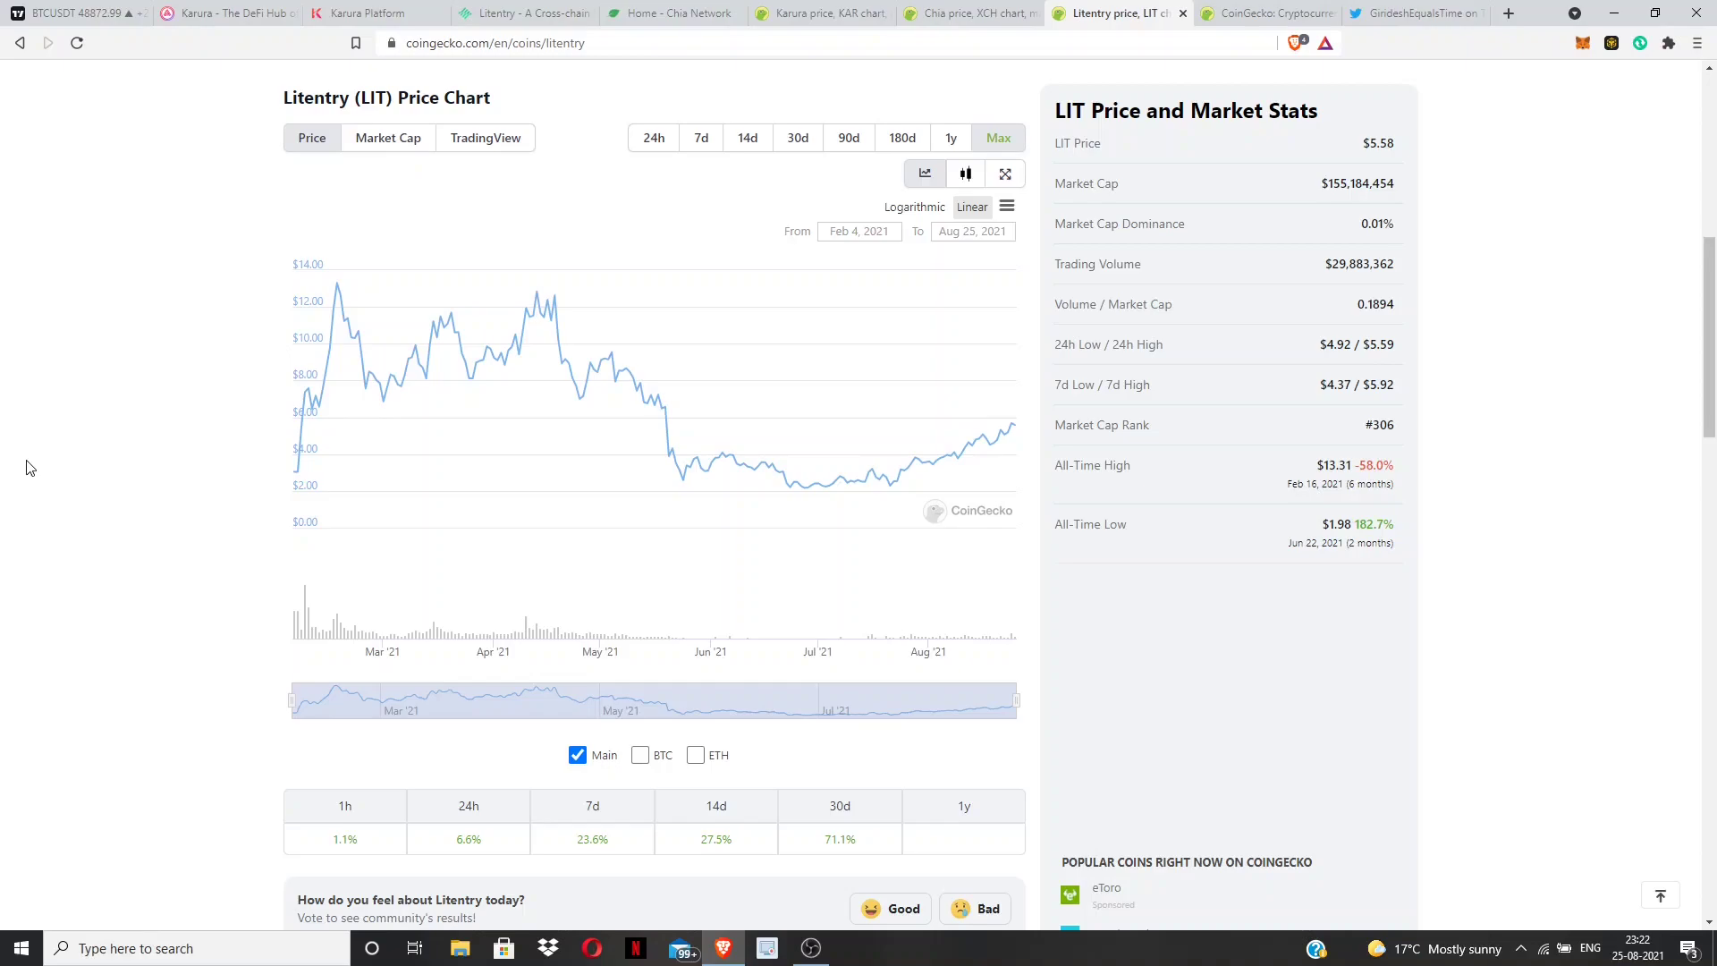
scroll(25, 467, "down", 4)
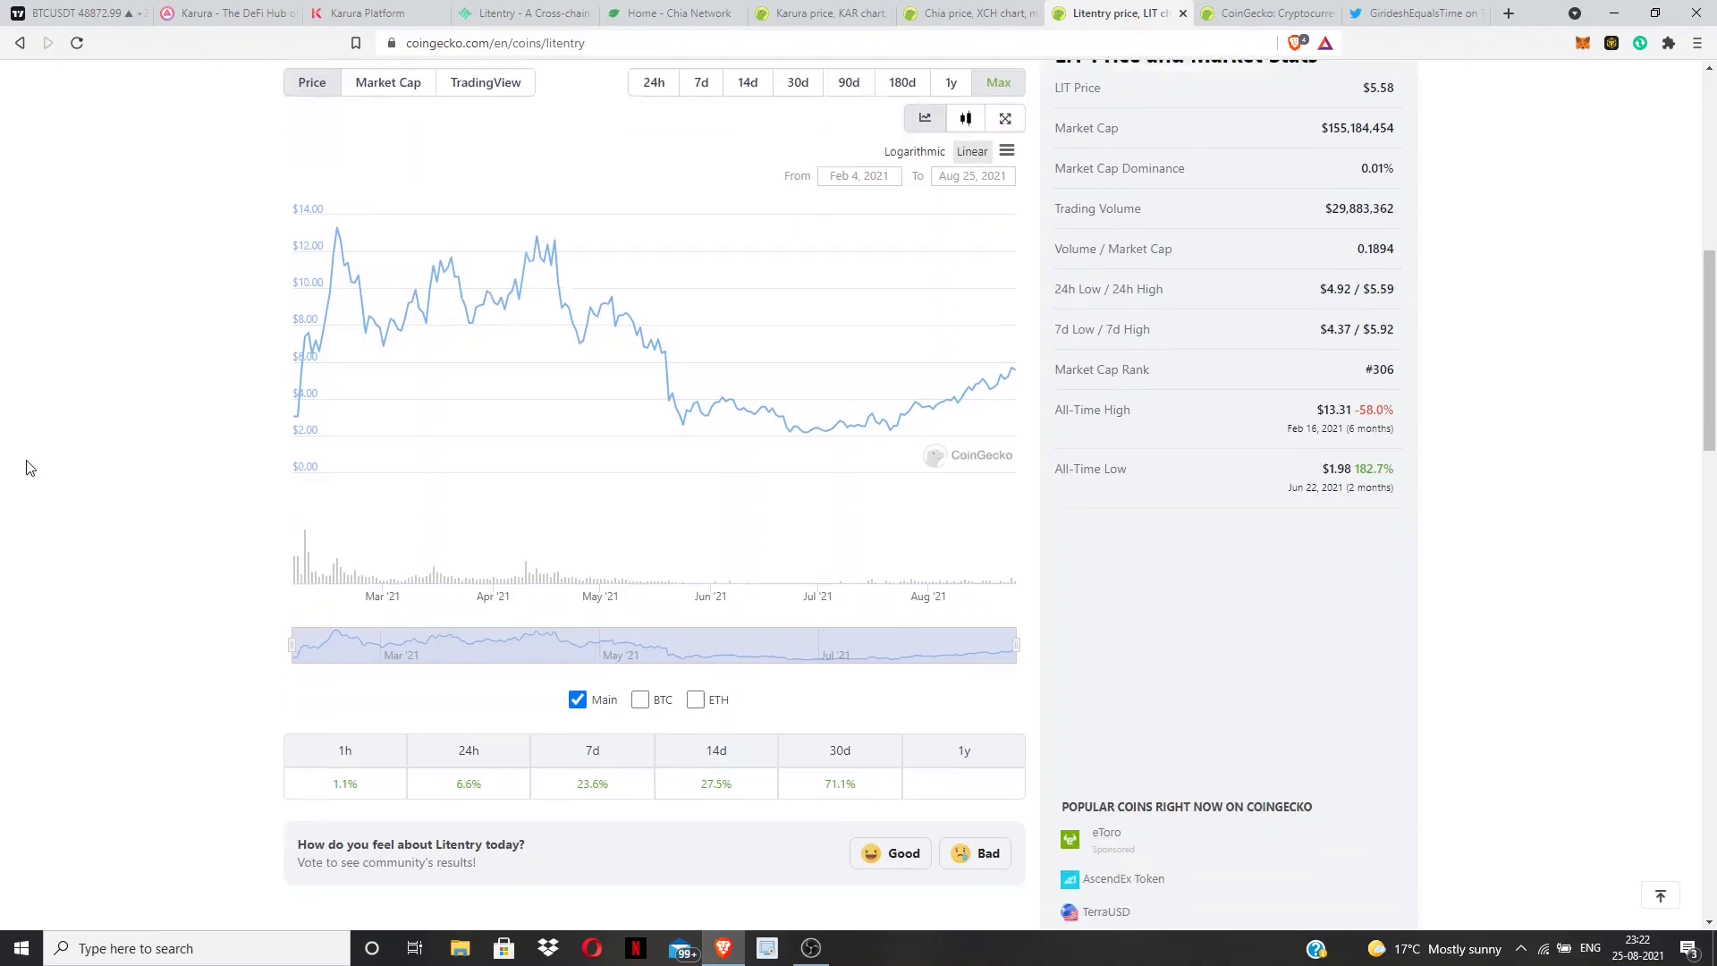
scroll(25, 467, "down", 4)
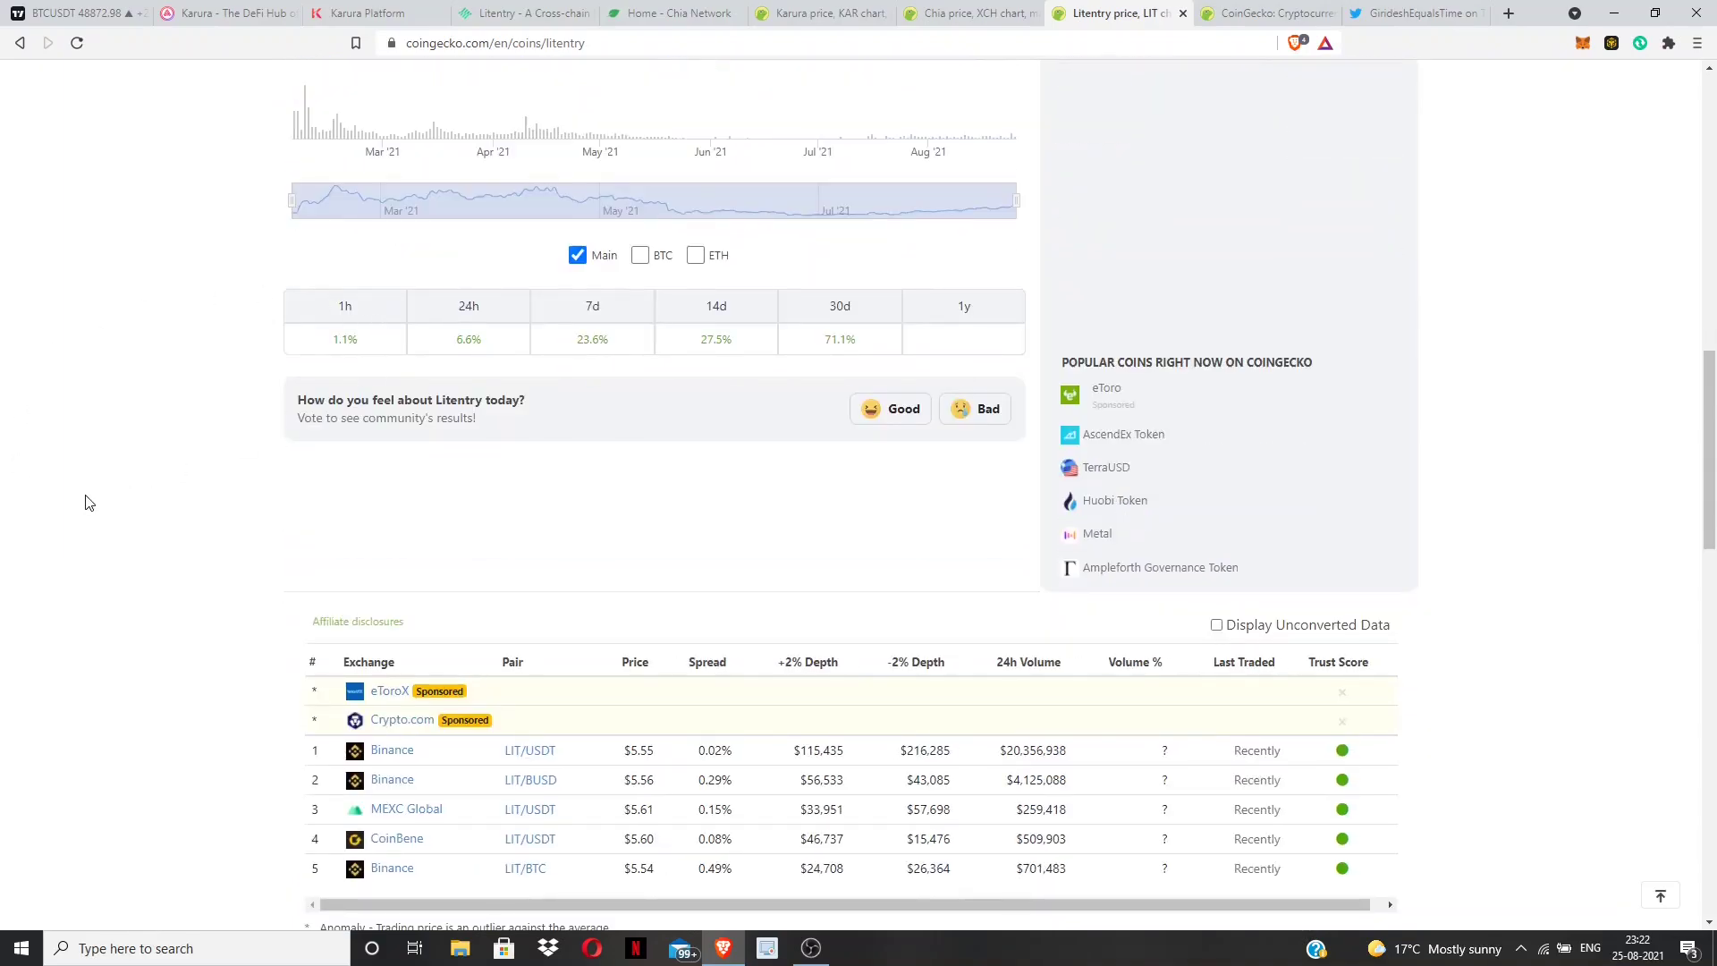
scroll(84, 496, "down", 1)
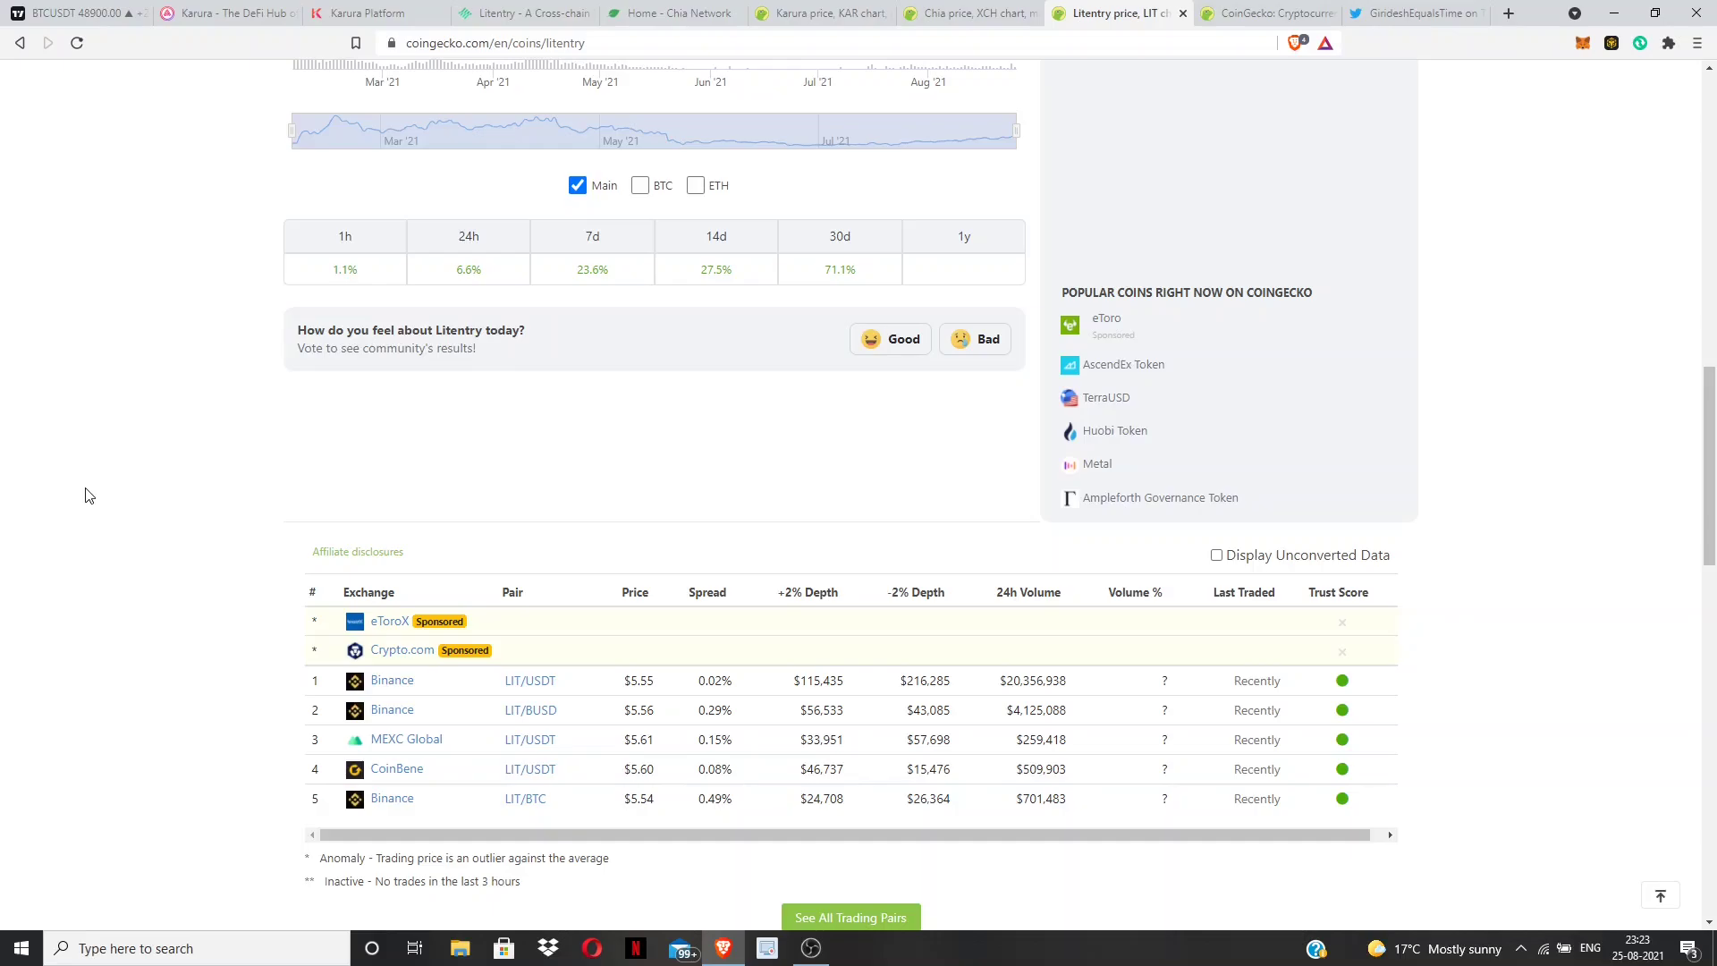
scroll(84, 495, "up", 5)
scroll(85, 495, "up", 5)
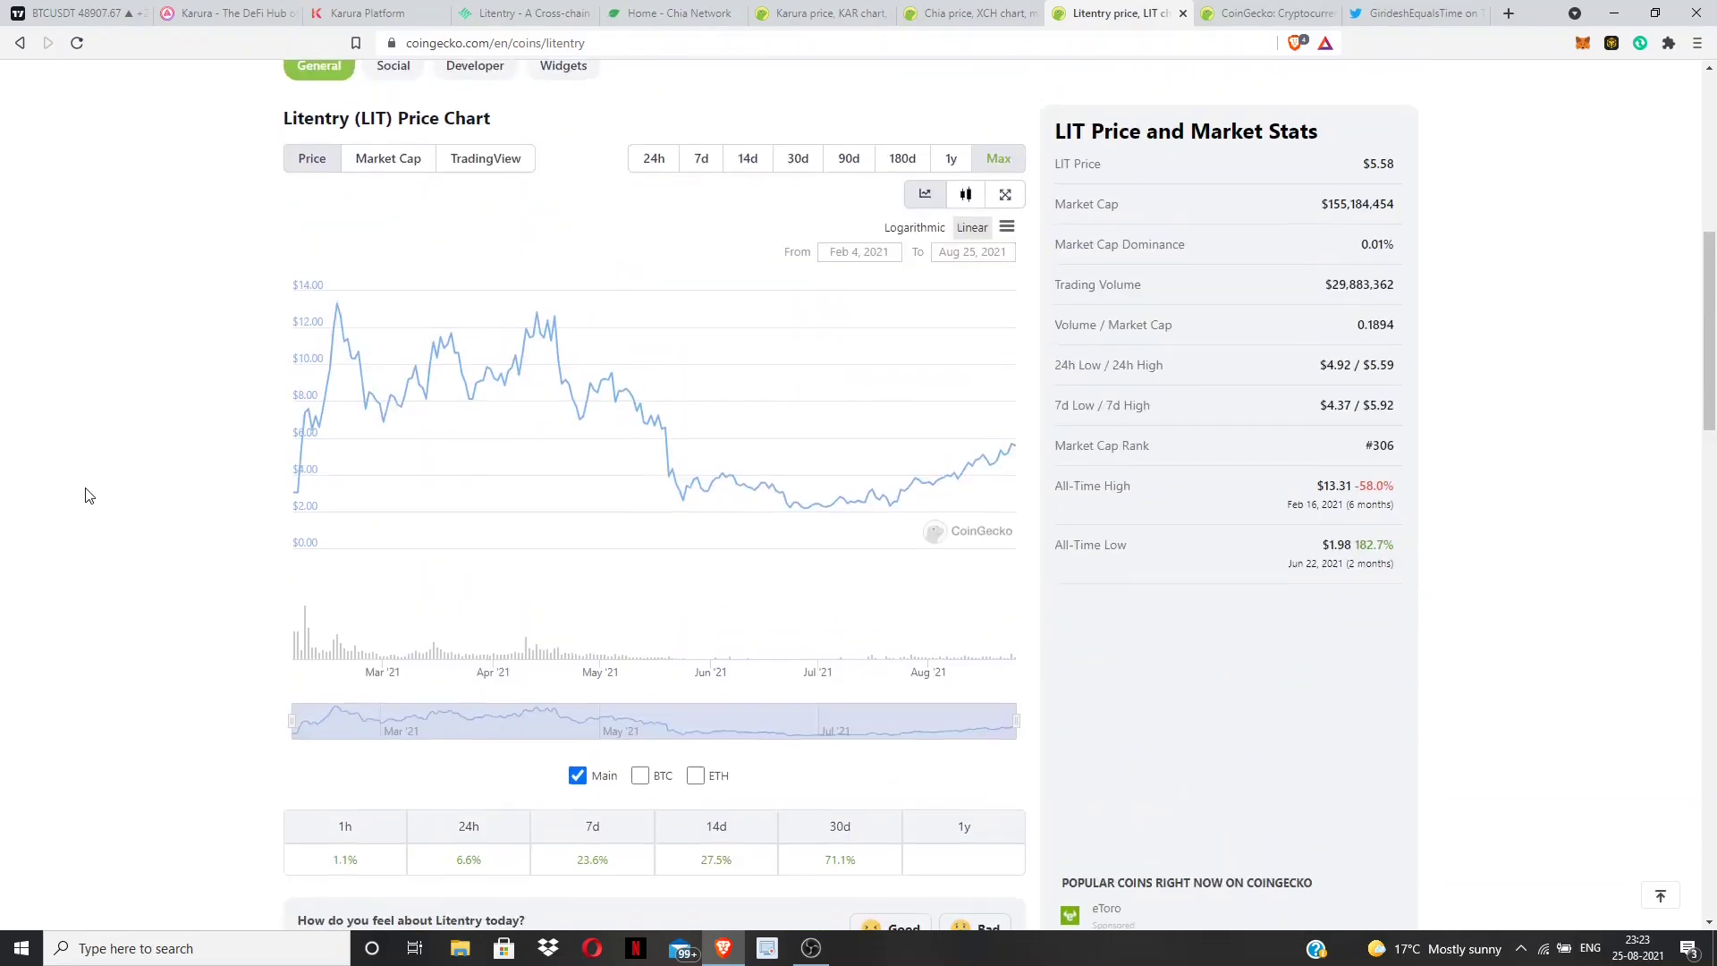
scroll(85, 495, "up", 5)
scroll(84, 495, "up", 3)
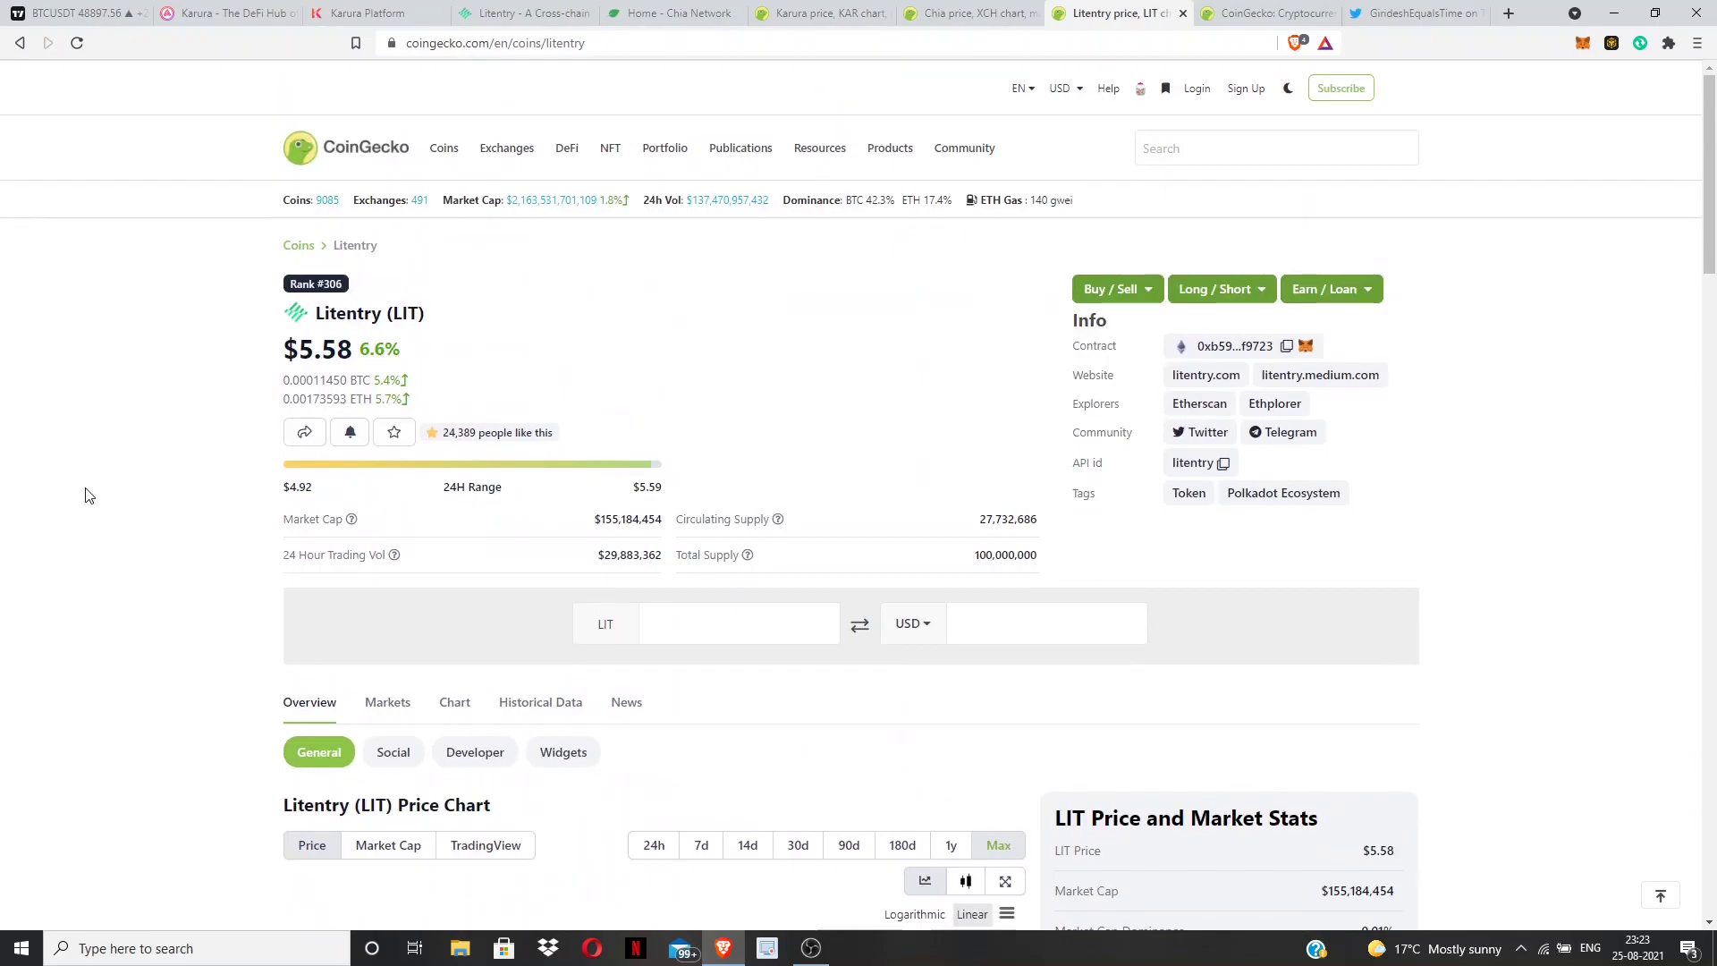